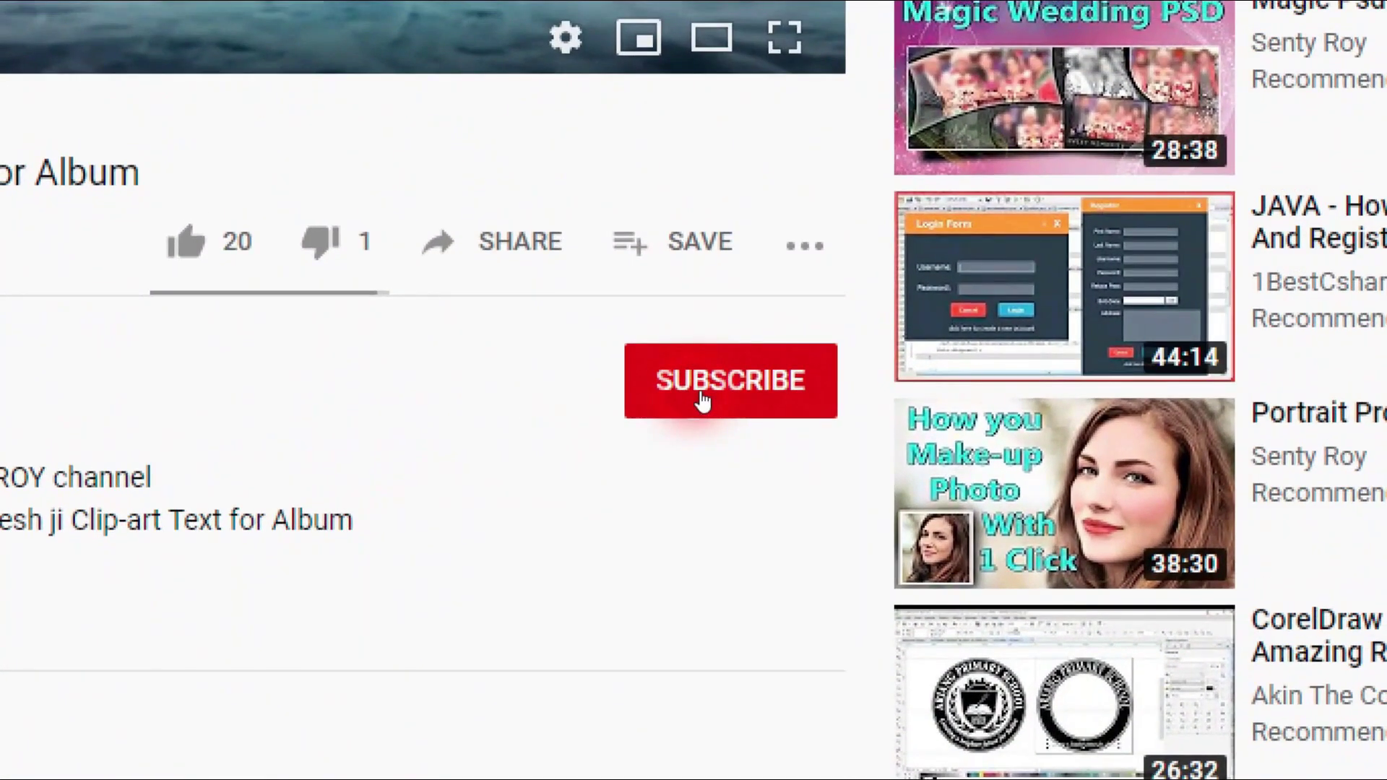
- Subscribe to the video's channel and set its notifications to All
{"action": "left_click", "coordinate": [702, 401]}
{"action": "left_click", "coordinate": [809, 390]}
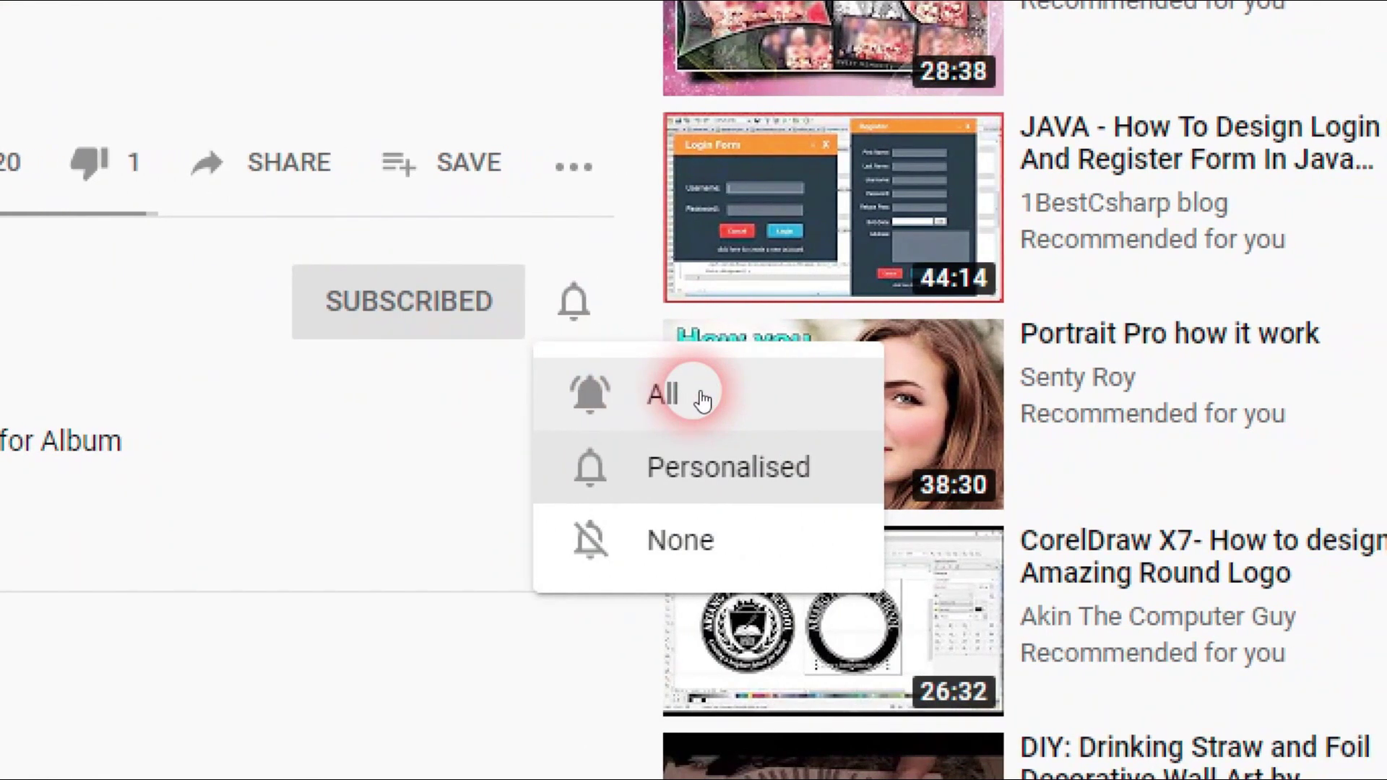
{"action": "left_click", "coordinate": [702, 400]}
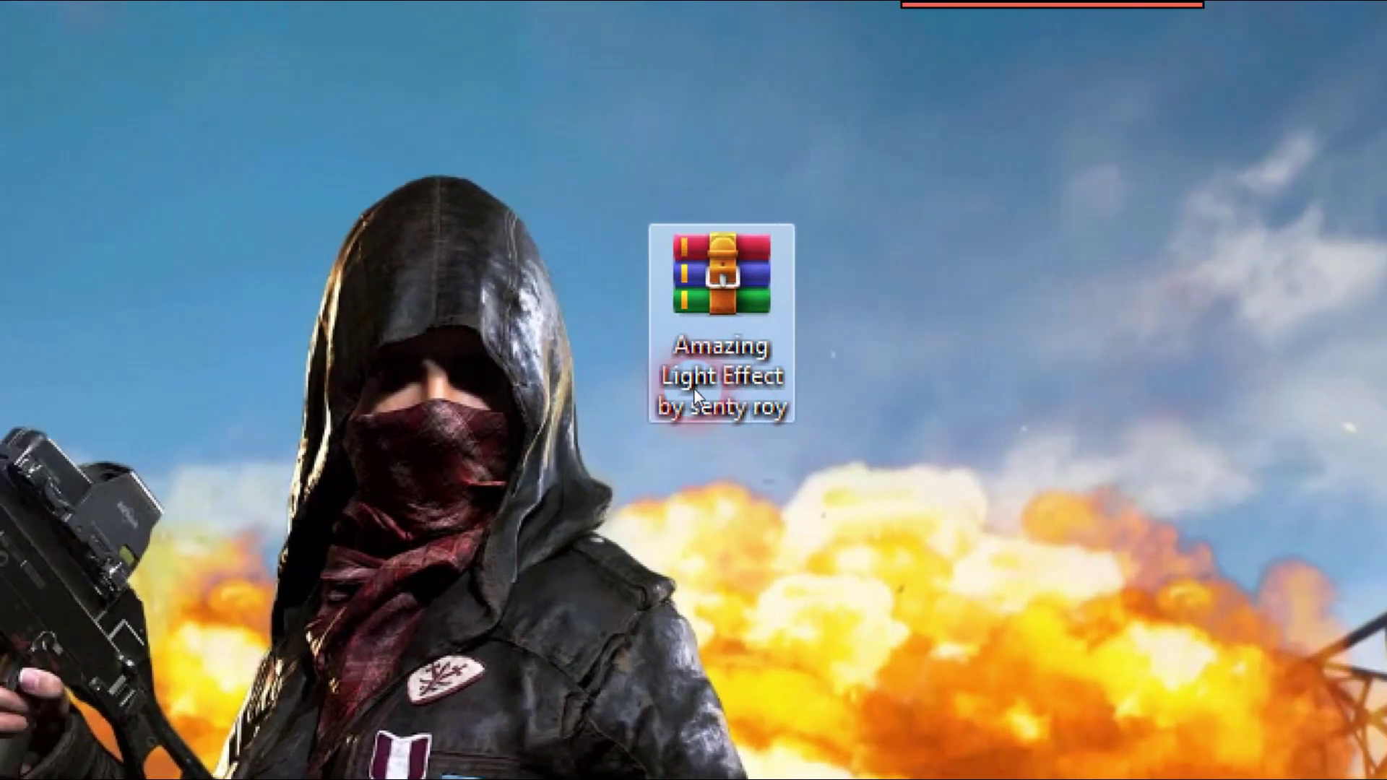
- Check the file size of the Amazing Light Effect archive on the desktop in its properties
{"action": "mouse_move", "coordinate": [605, 388]}
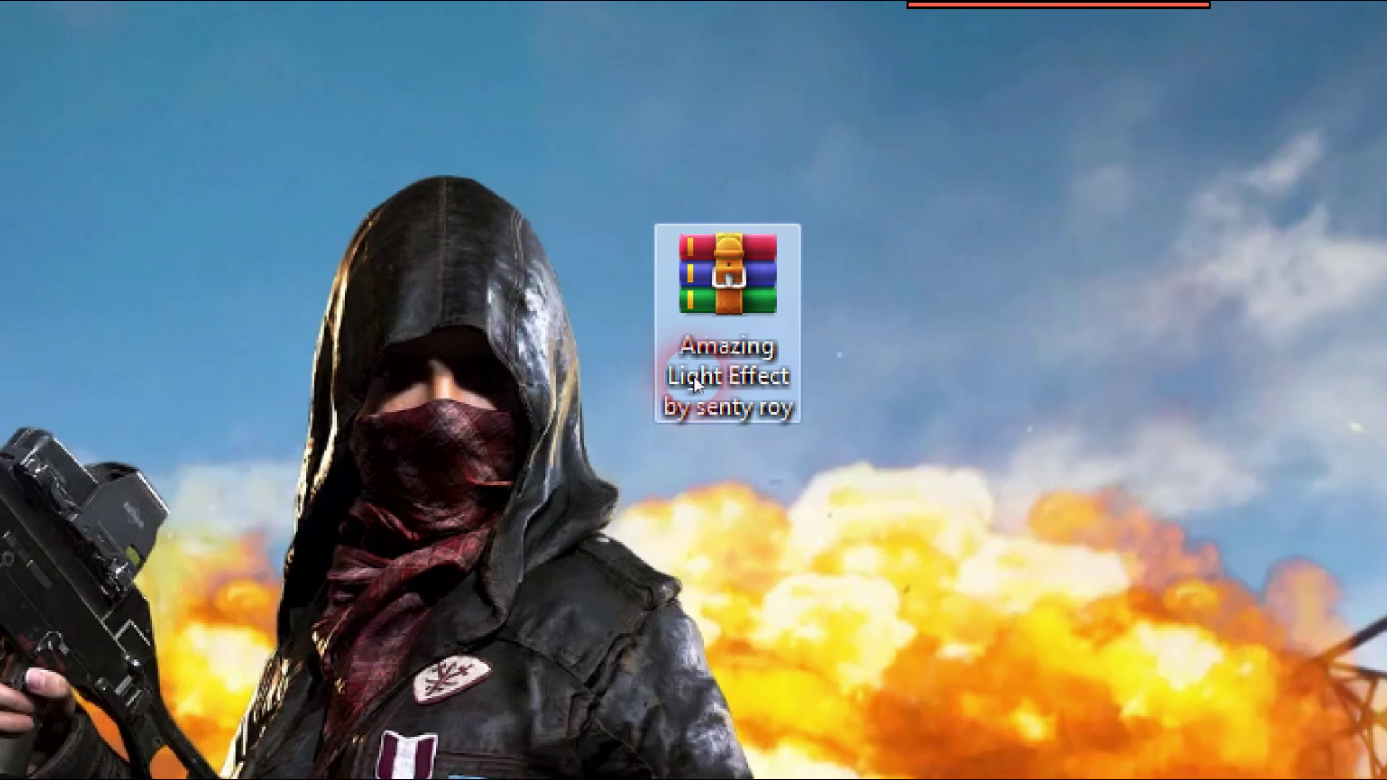
{"action": "mouse_move", "coordinate": [642, 269]}
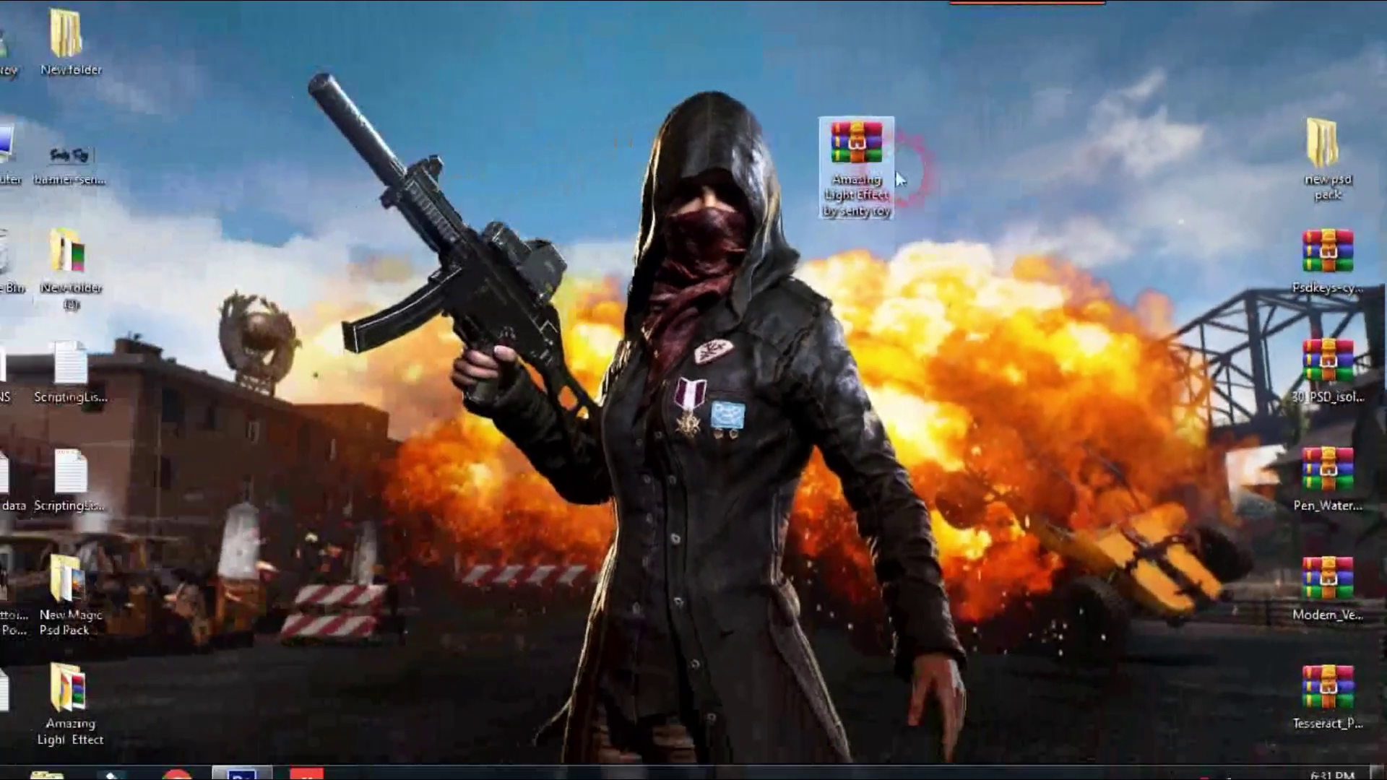
{"action": "right_click", "coordinate": [893, 169]}
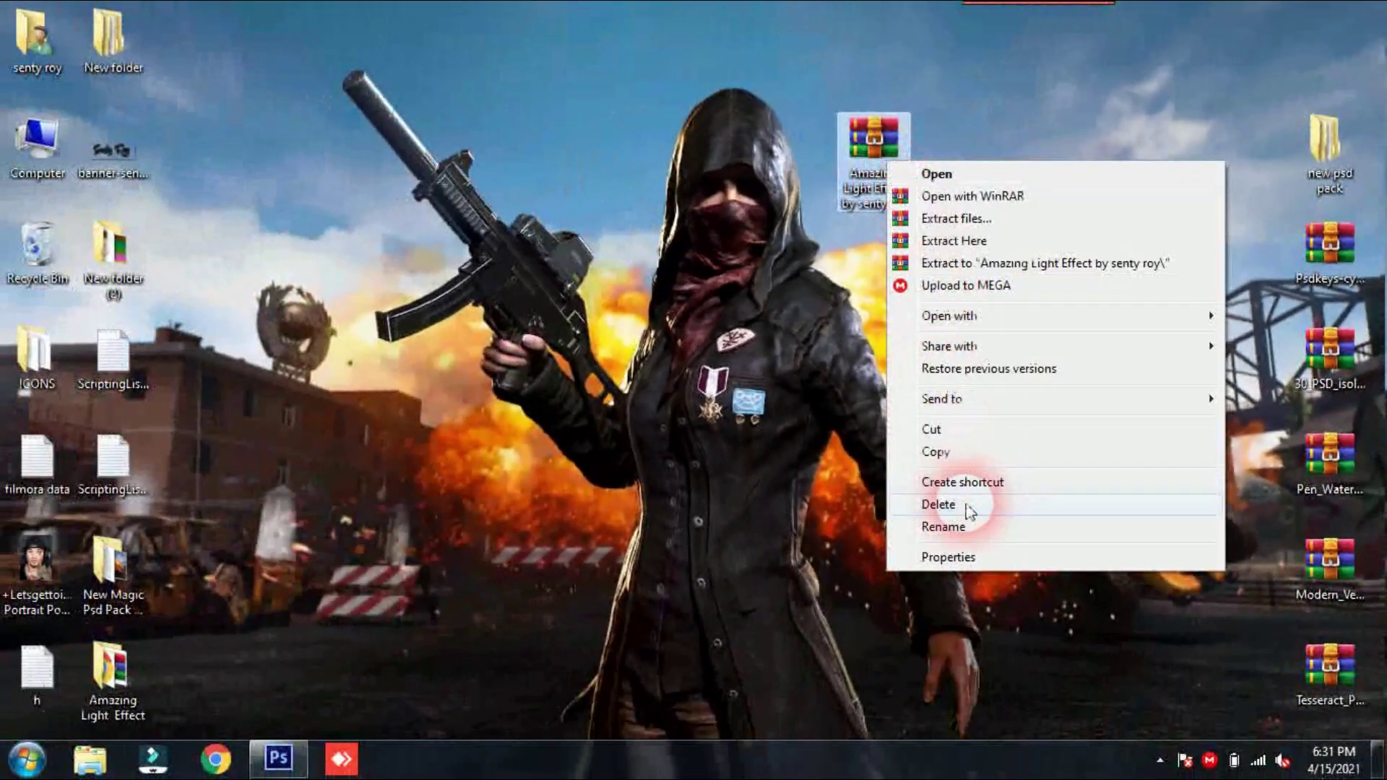
{"action": "left_click", "coordinate": [912, 661]}
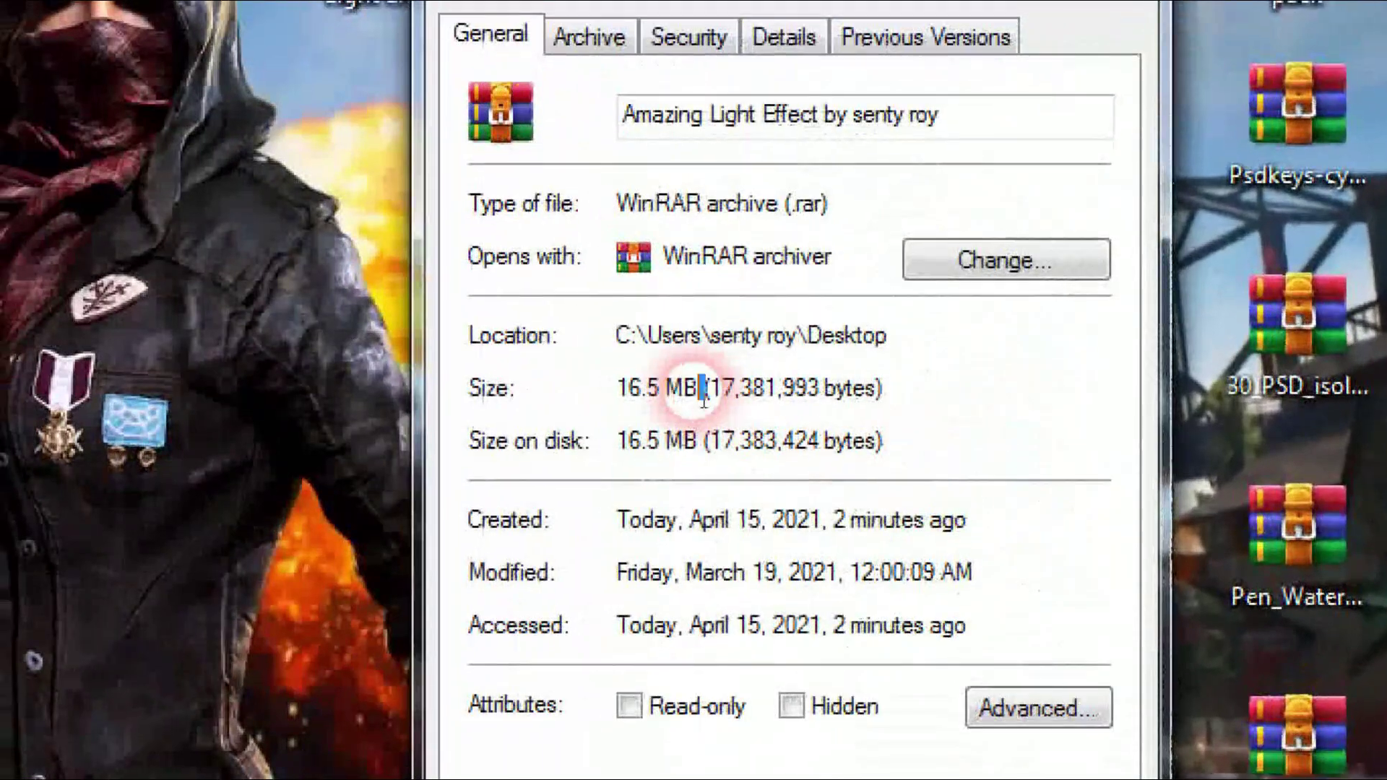
{"action": "left_click_drag", "start_coordinate": [1032, 386], "coordinate": [995, 392]}
{"action": "left_click", "coordinate": [805, 387]}
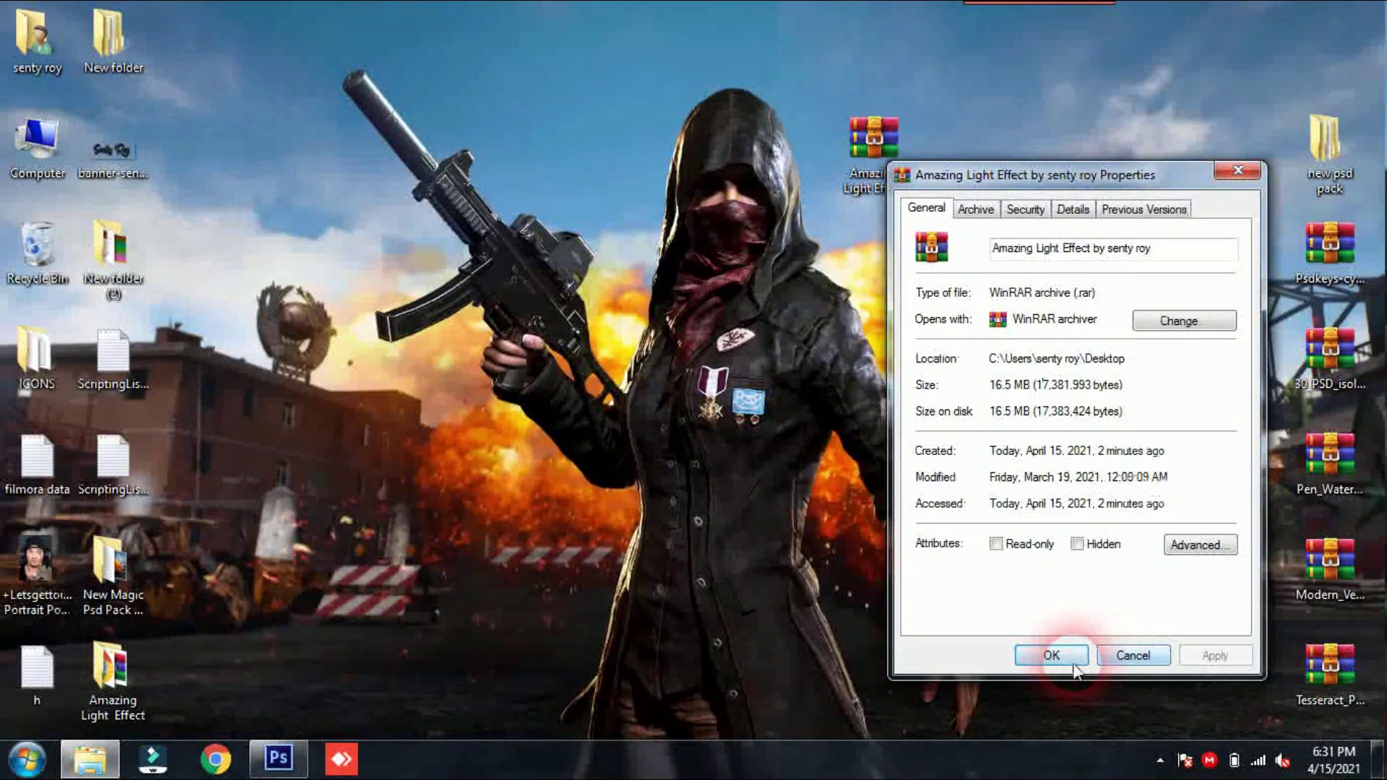
{"action": "left_click", "coordinate": [1051, 655]}
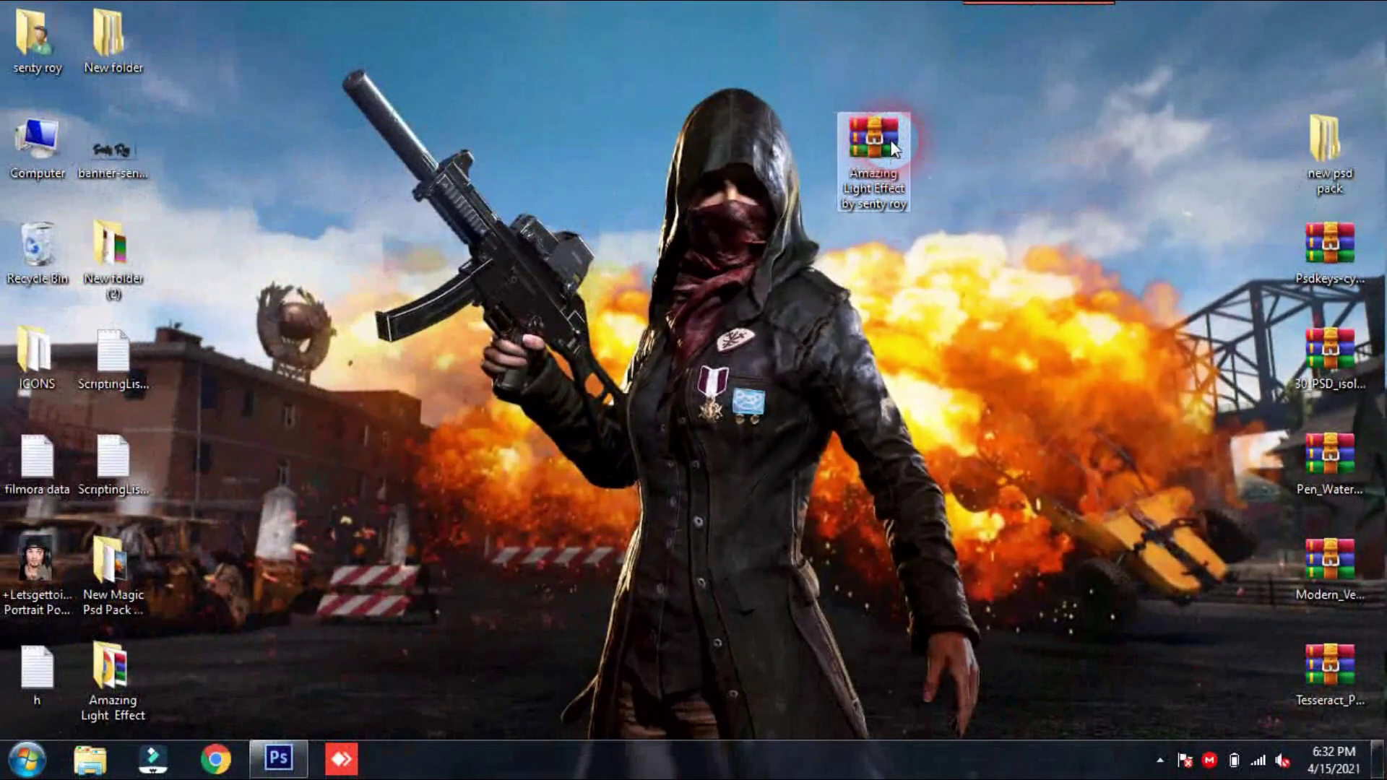
- Open the Amazing Light Effect archive in WinRAR and extract its files to the suggested folder on the desktop
{"action": "double_click", "coordinate": [894, 147]}
{"action": "left_click_drag", "start_coordinate": [735, 241], "coordinate": [801, 169]}
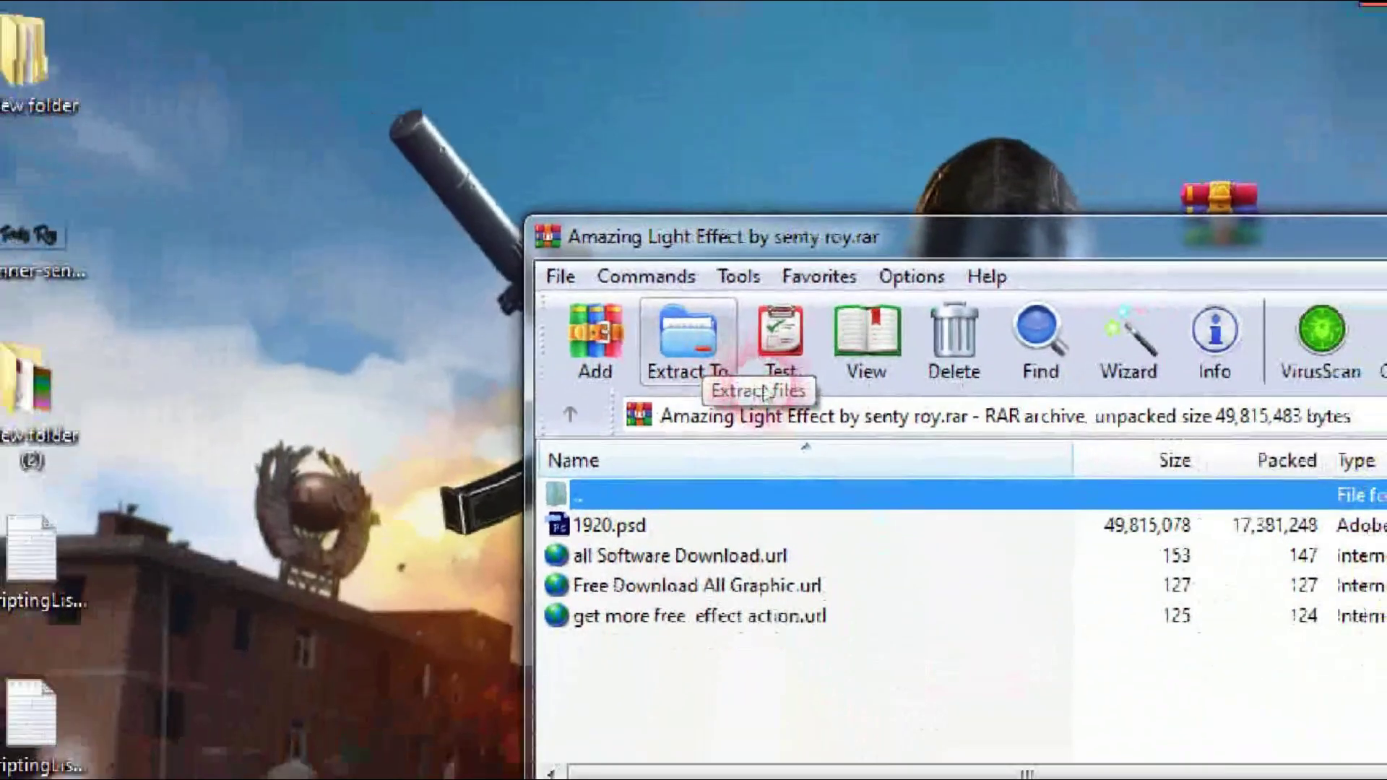
{"action": "left_click", "coordinate": [733, 374]}
{"action": "left_click_drag", "start_coordinate": [990, 207], "coordinate": [855, 258]}
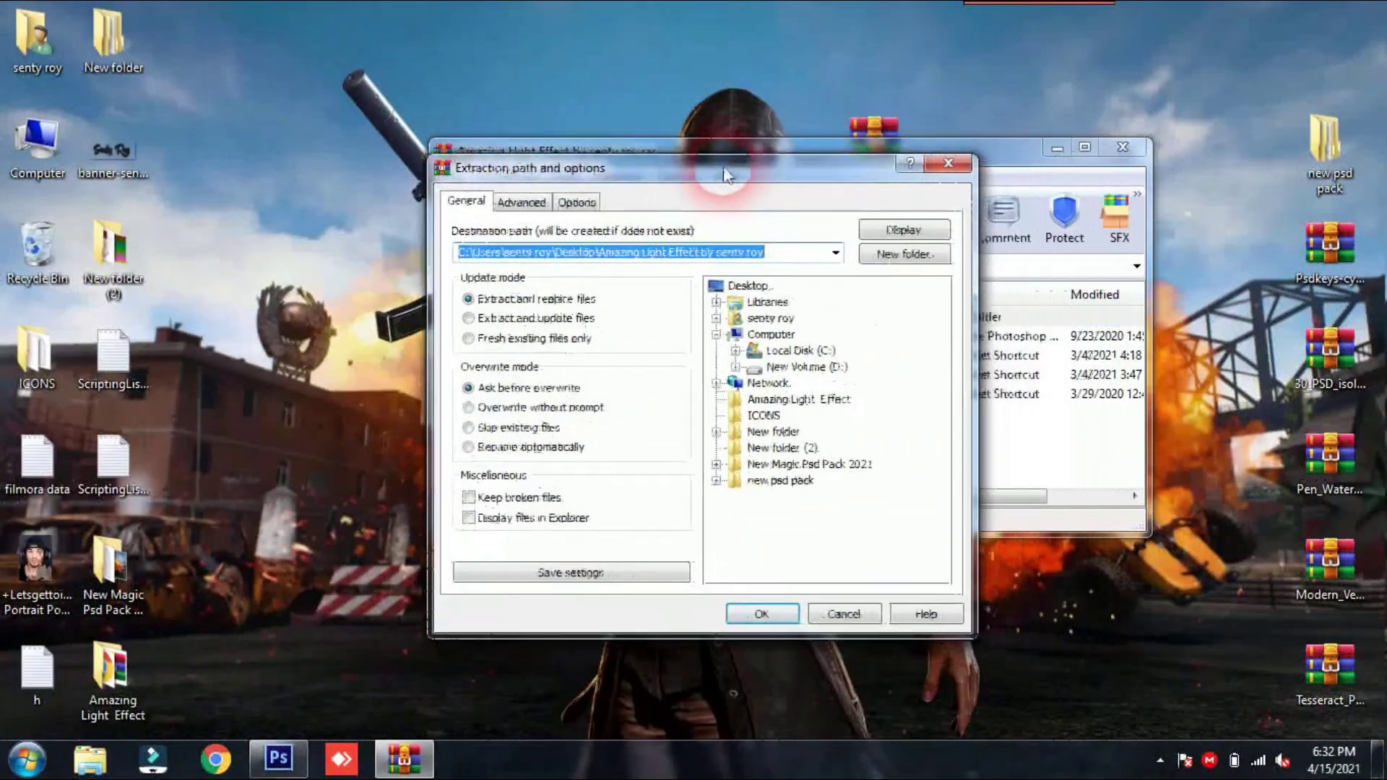
{"action": "left_click_drag", "start_coordinate": [726, 174], "coordinate": [802, 122]}
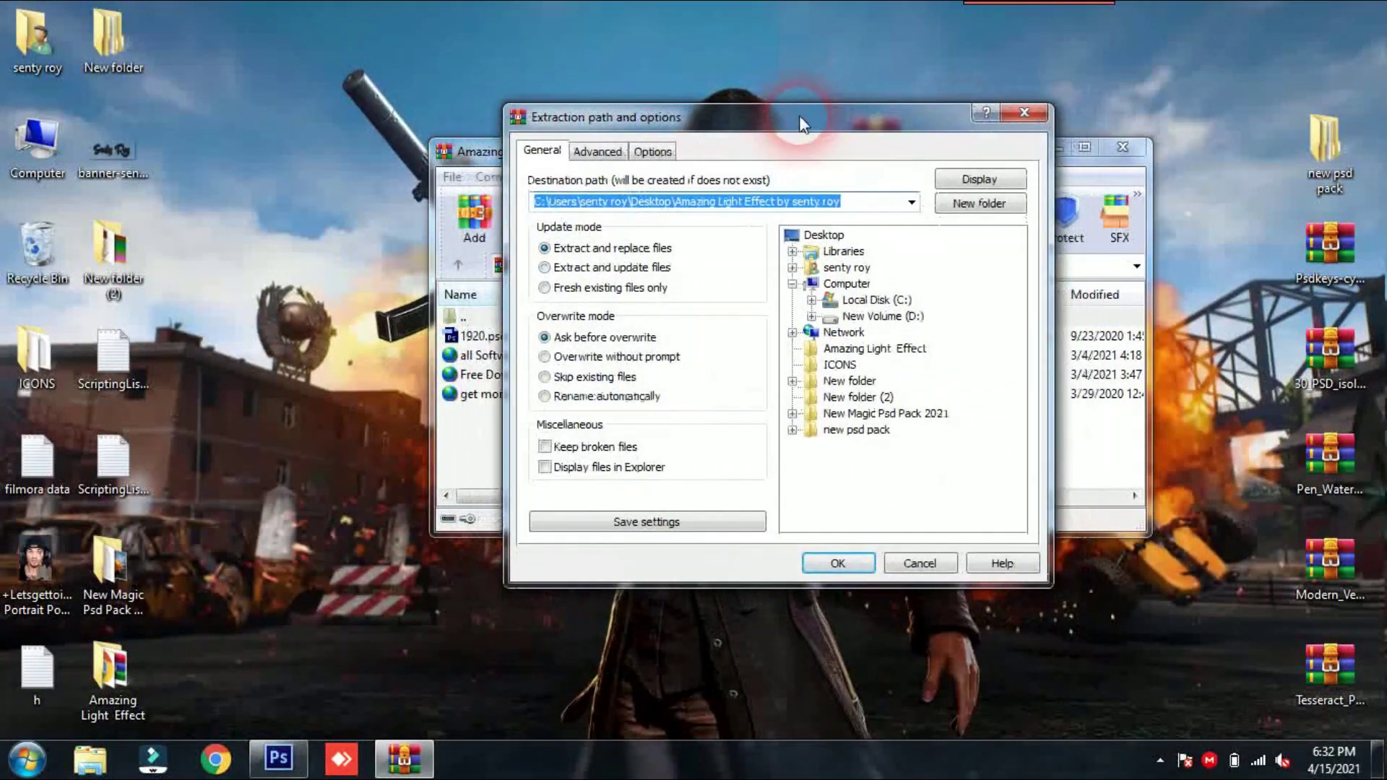
{"action": "left_click", "coordinate": [913, 300]}
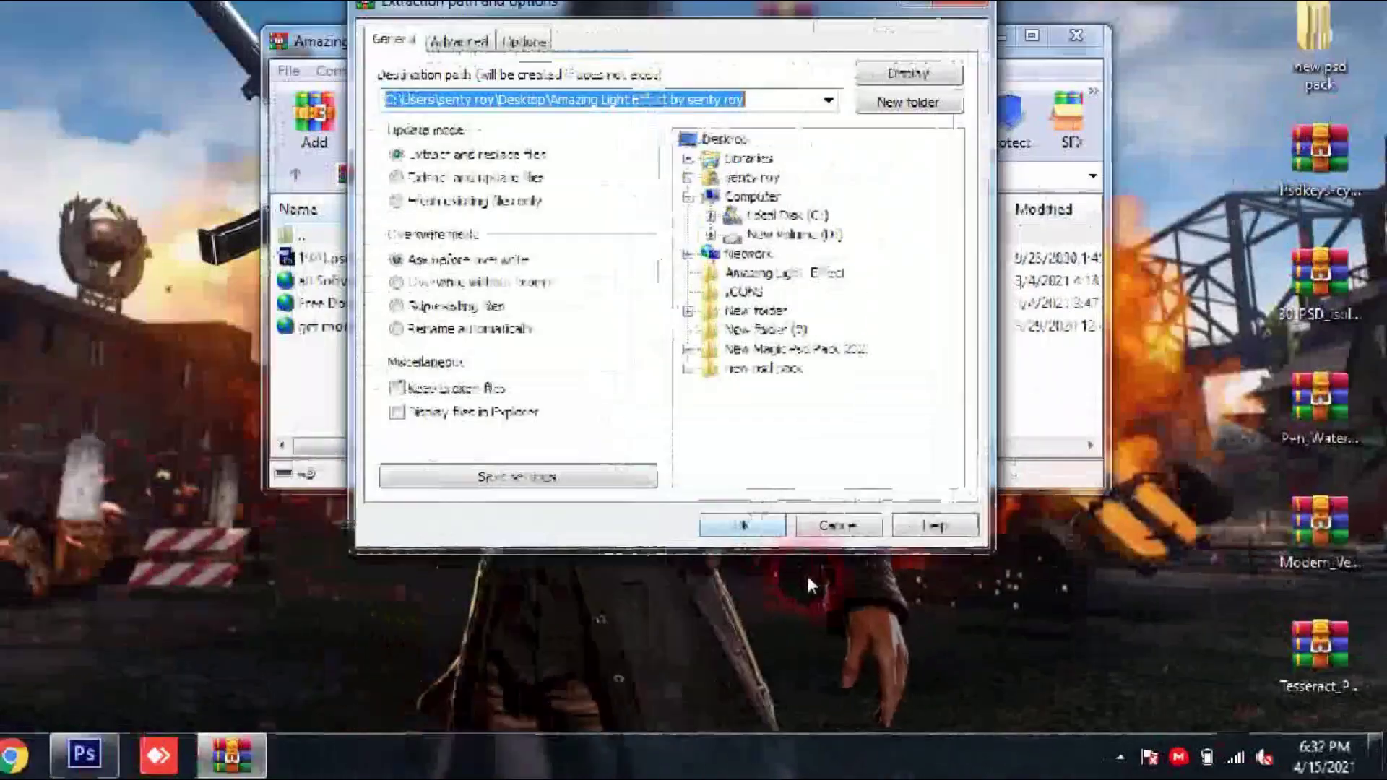
{"action": "key", "text": "Return"}
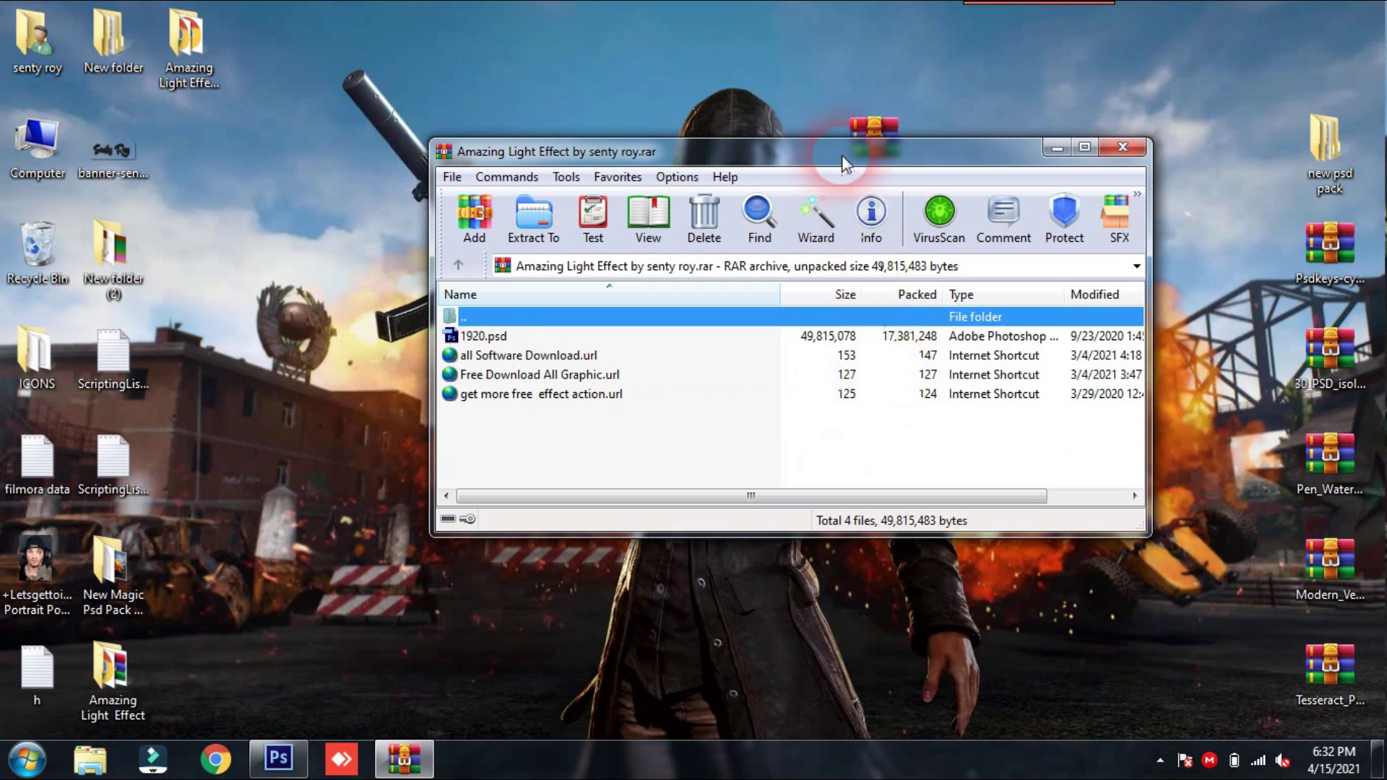
- Close the archive window and move the extracted Amazing Light Effect folder beside the archive on the desktop
{"action": "left_click_drag", "start_coordinate": [837, 146], "coordinate": [795, 219]}
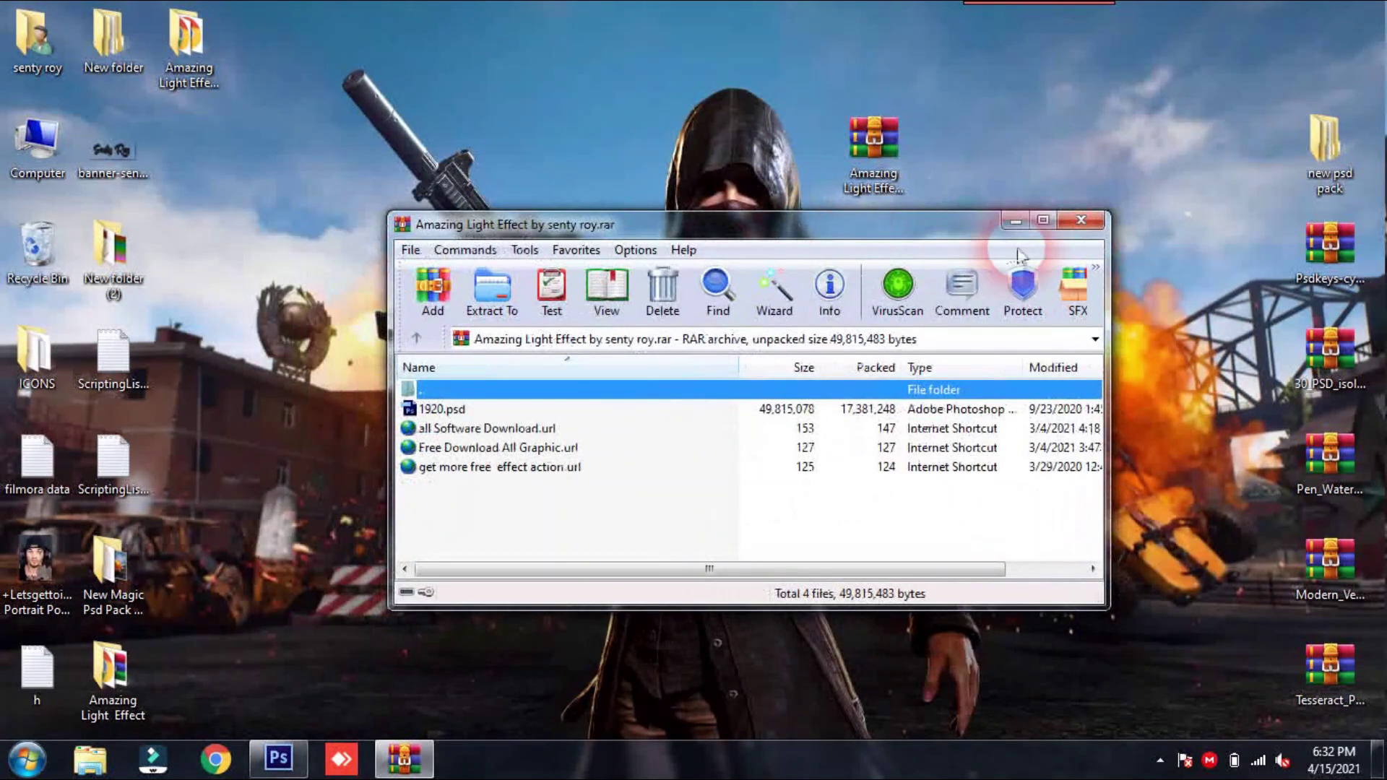
{"action": "left_click", "coordinate": [1081, 230]}
{"action": "left_click_drag", "start_coordinate": [186, 39], "coordinate": [930, 189]}
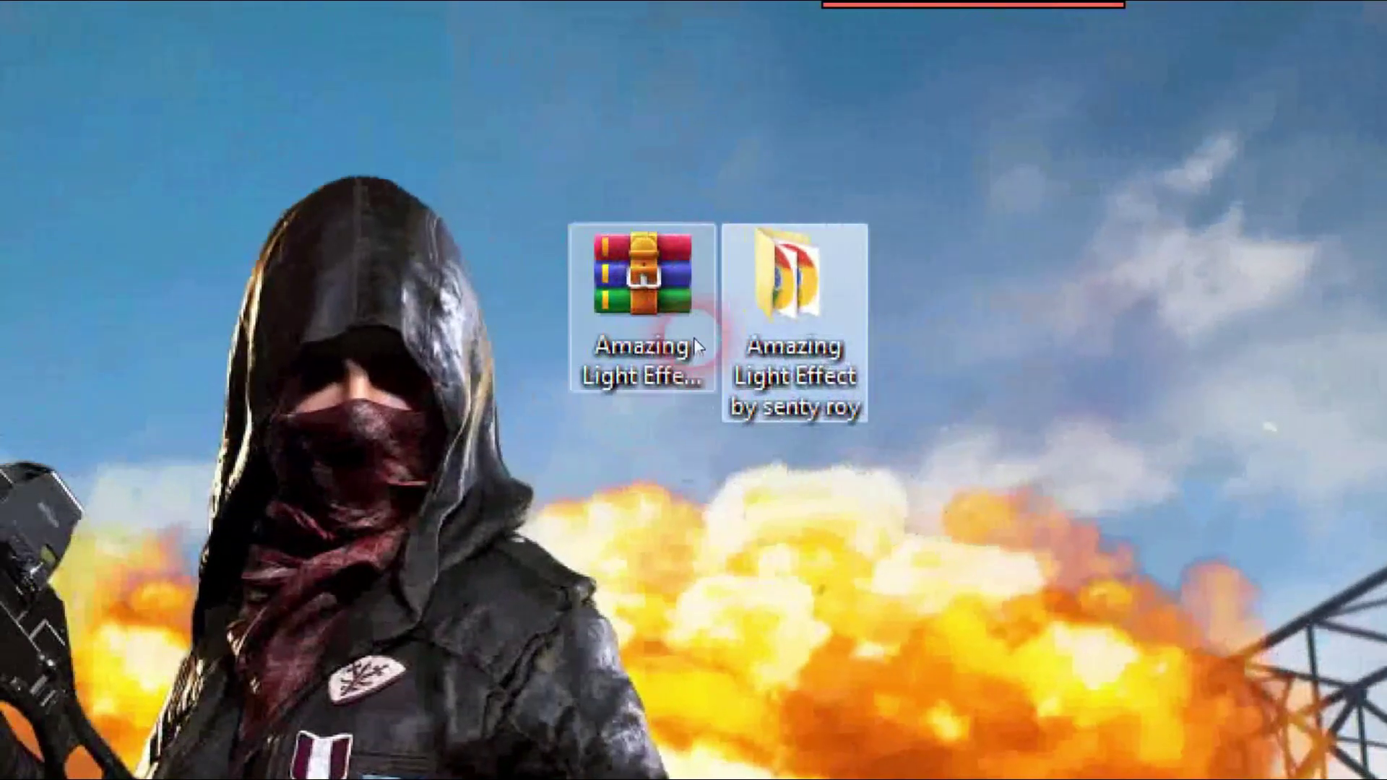
{"action": "left_click", "coordinate": [879, 186]}
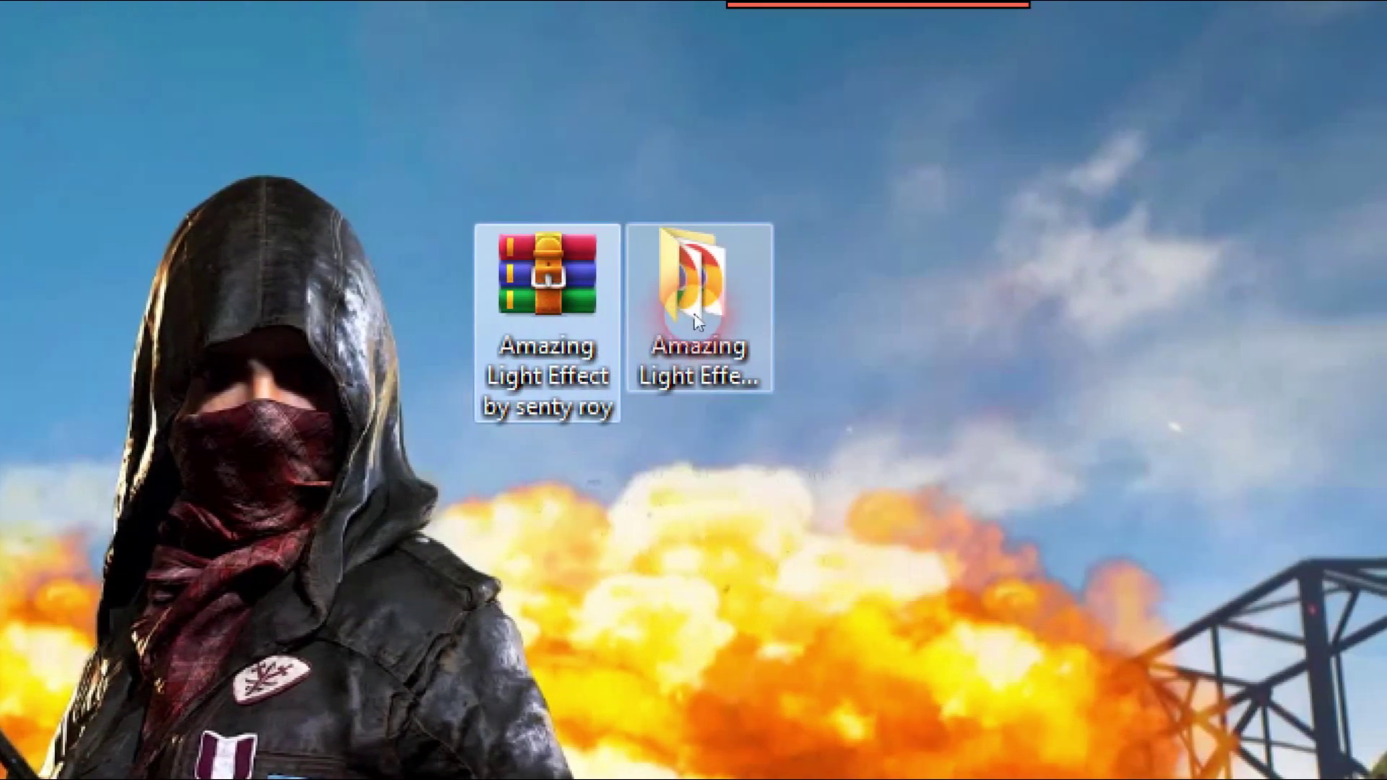
{"action": "left_click", "coordinate": [841, 303]}
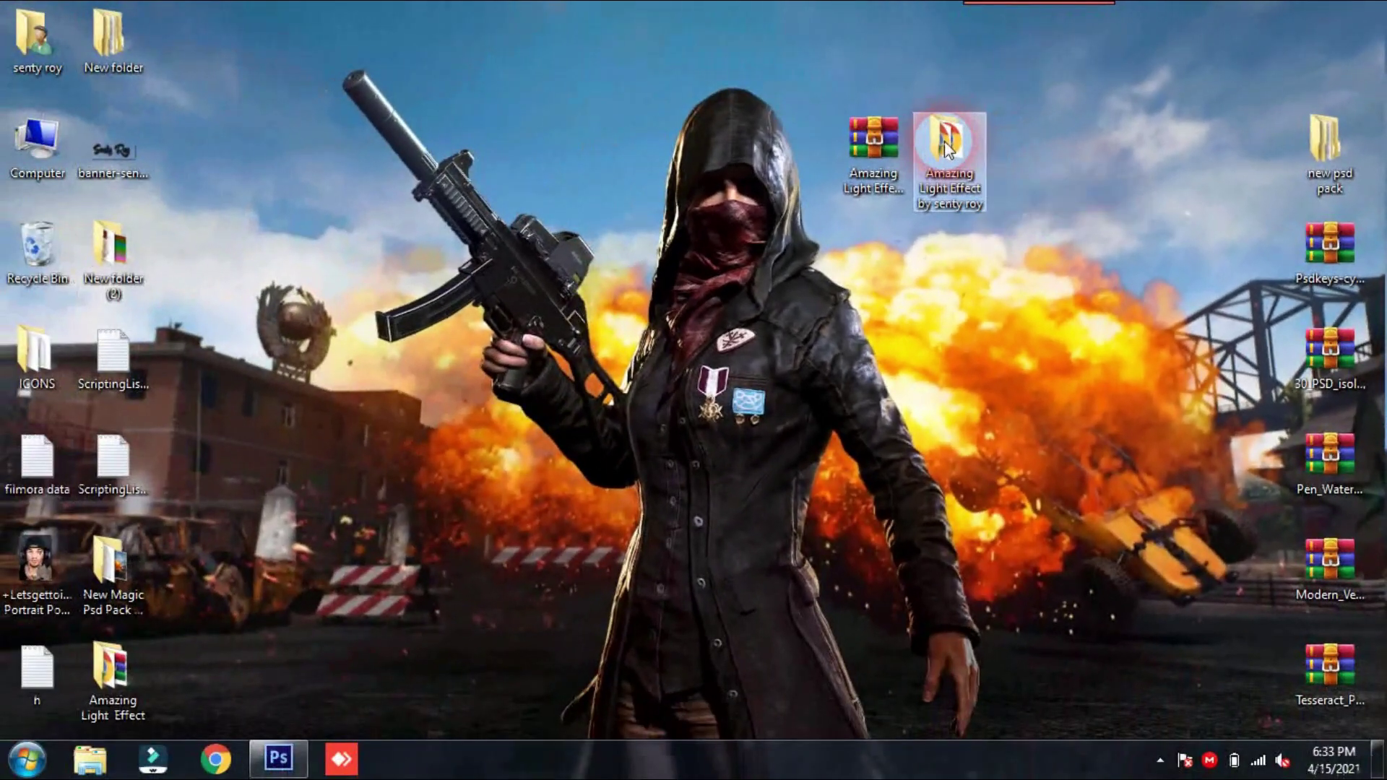
- Open the extracted Amazing Light Effect folder and display its files as large thumbnails
{"action": "double_click", "coordinate": [715, 206]}
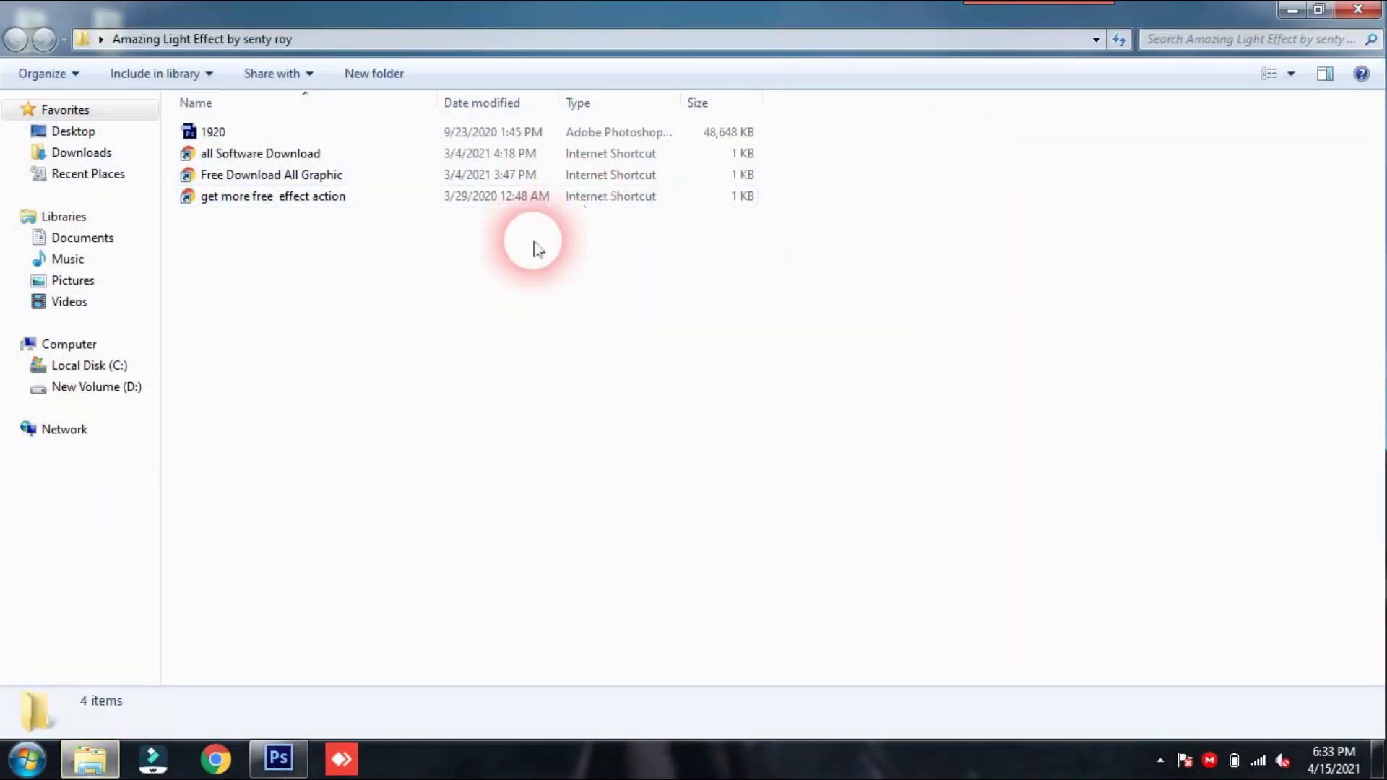
{"action": "right_click", "coordinate": [541, 308]}
{"action": "mouse_move", "coordinate": [574, 319]}
{"action": "left_click", "coordinate": [795, 318]}
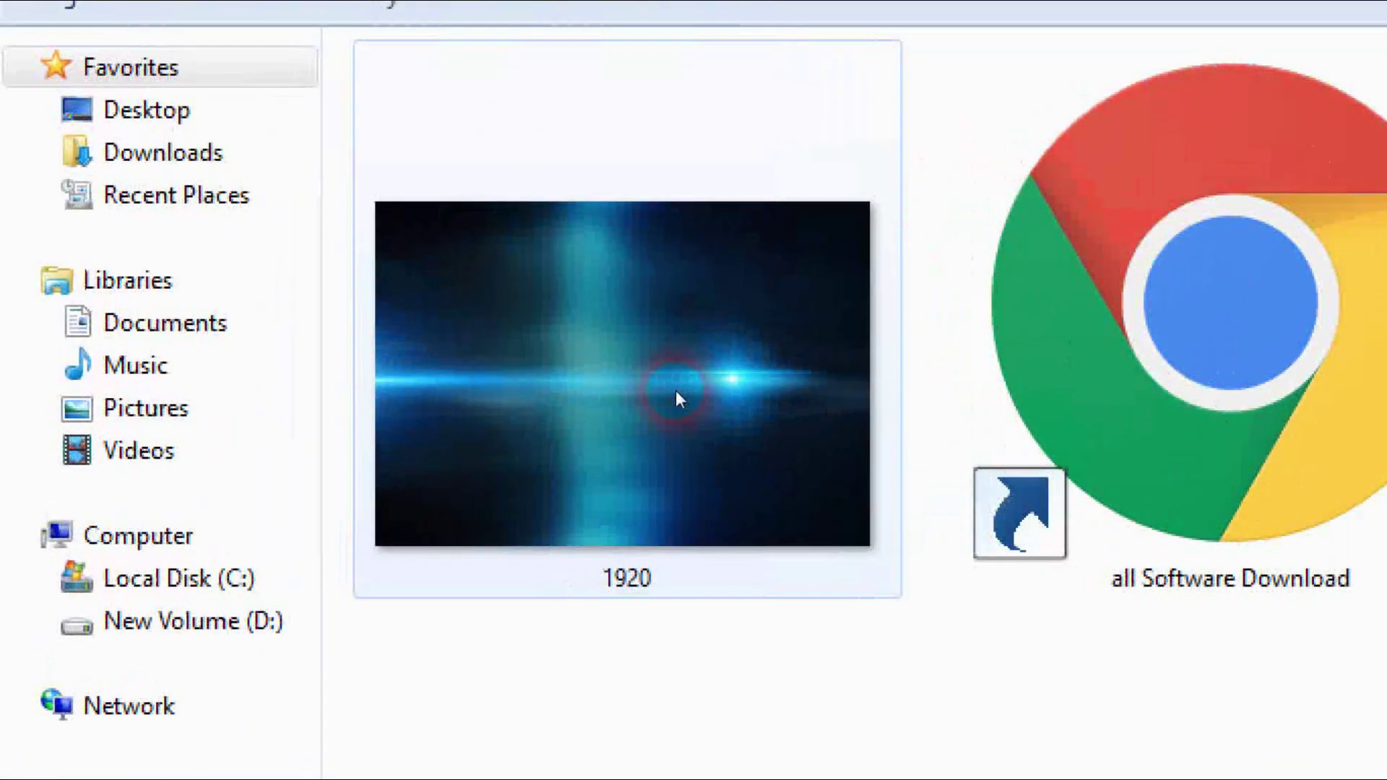
- Examine the 1920 Photoshop file and the three internet shortcuts in the extracted folder
{"action": "left_click", "coordinate": [337, 273]}
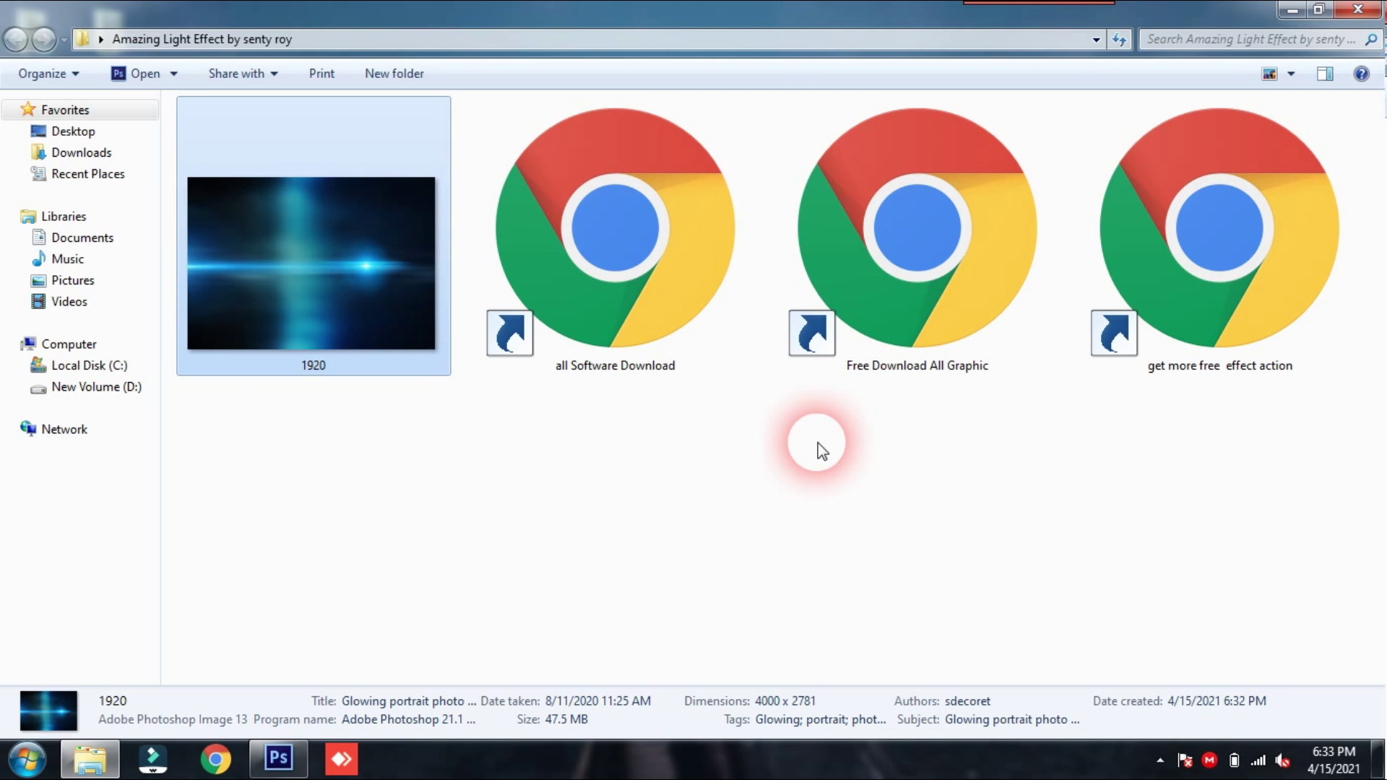
{"action": "left_click_drag", "start_coordinate": [553, 531], "coordinate": [1214, 299]}
{"action": "left_click_drag", "start_coordinate": [1200, 518], "coordinate": [699, 232]}
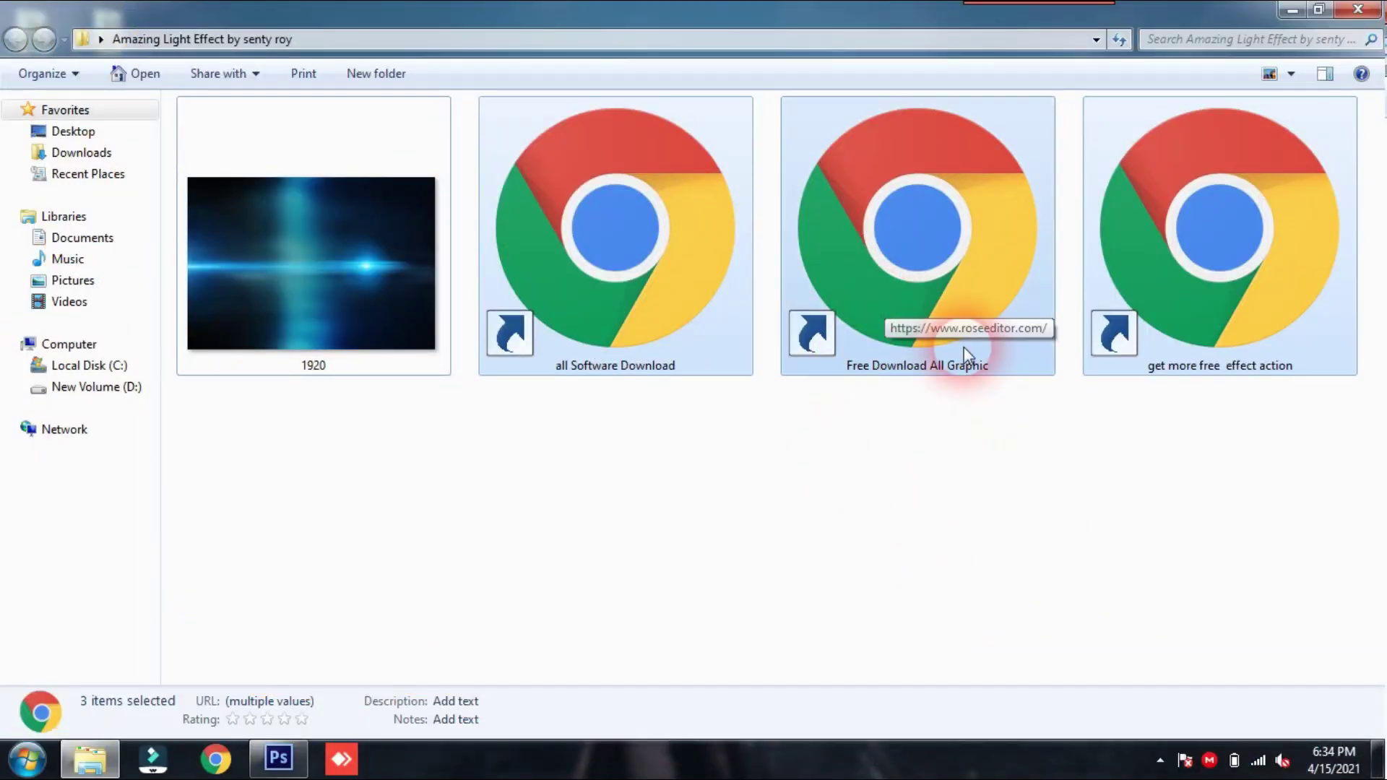
{"action": "left_click_drag", "start_coordinate": [550, 482], "coordinate": [1152, 252]}
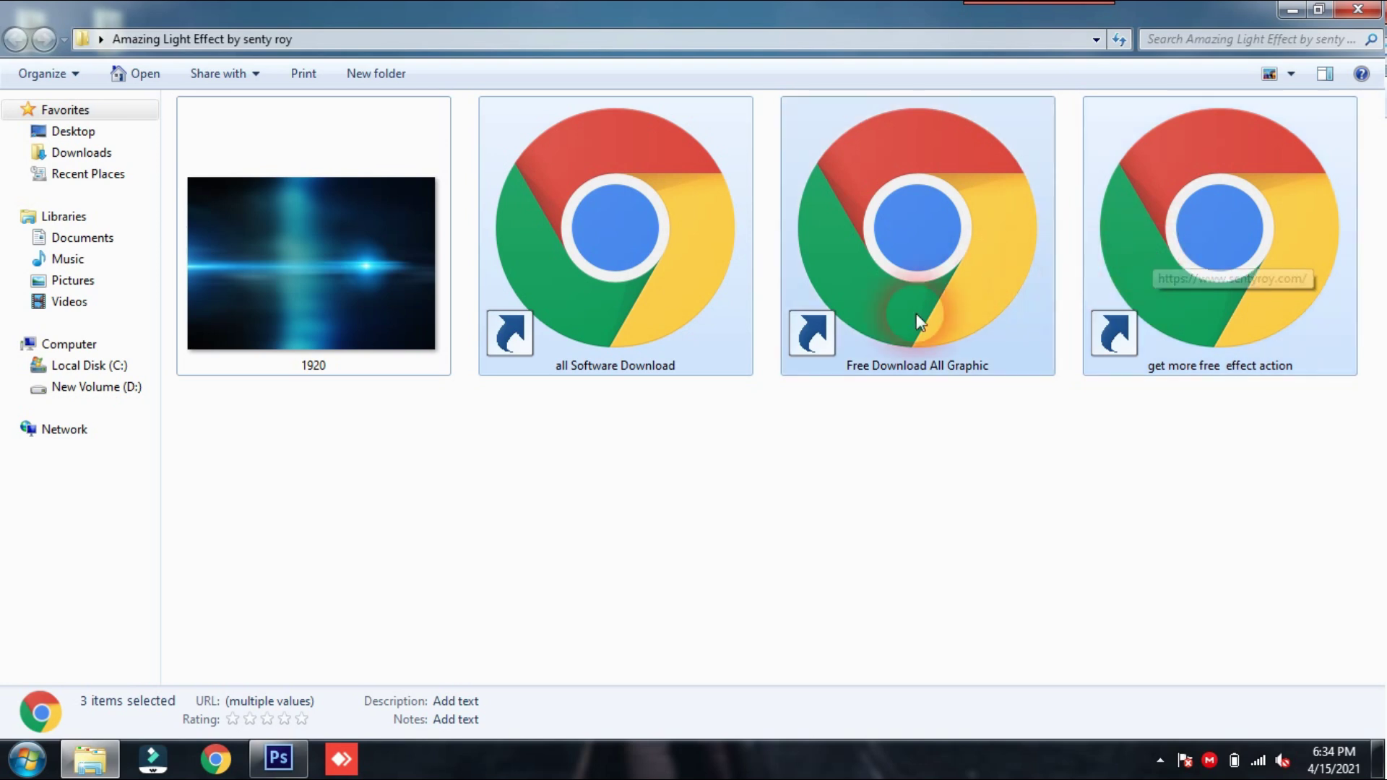
{"action": "left_click", "coordinate": [376, 520]}
- Open the 1920 file from the extracted folder in Photoshop
{"action": "left_click", "coordinate": [318, 253]}
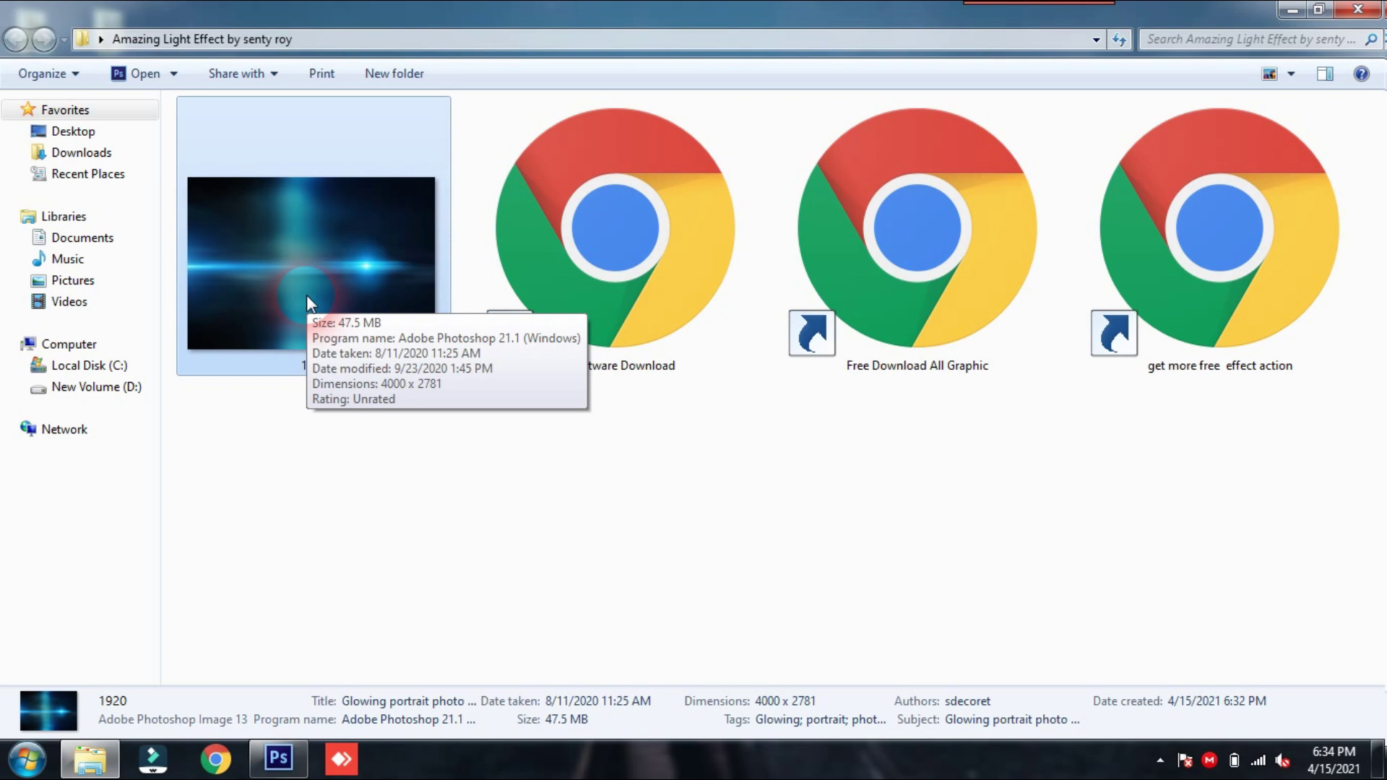
{"action": "left_click", "coordinate": [278, 757]}
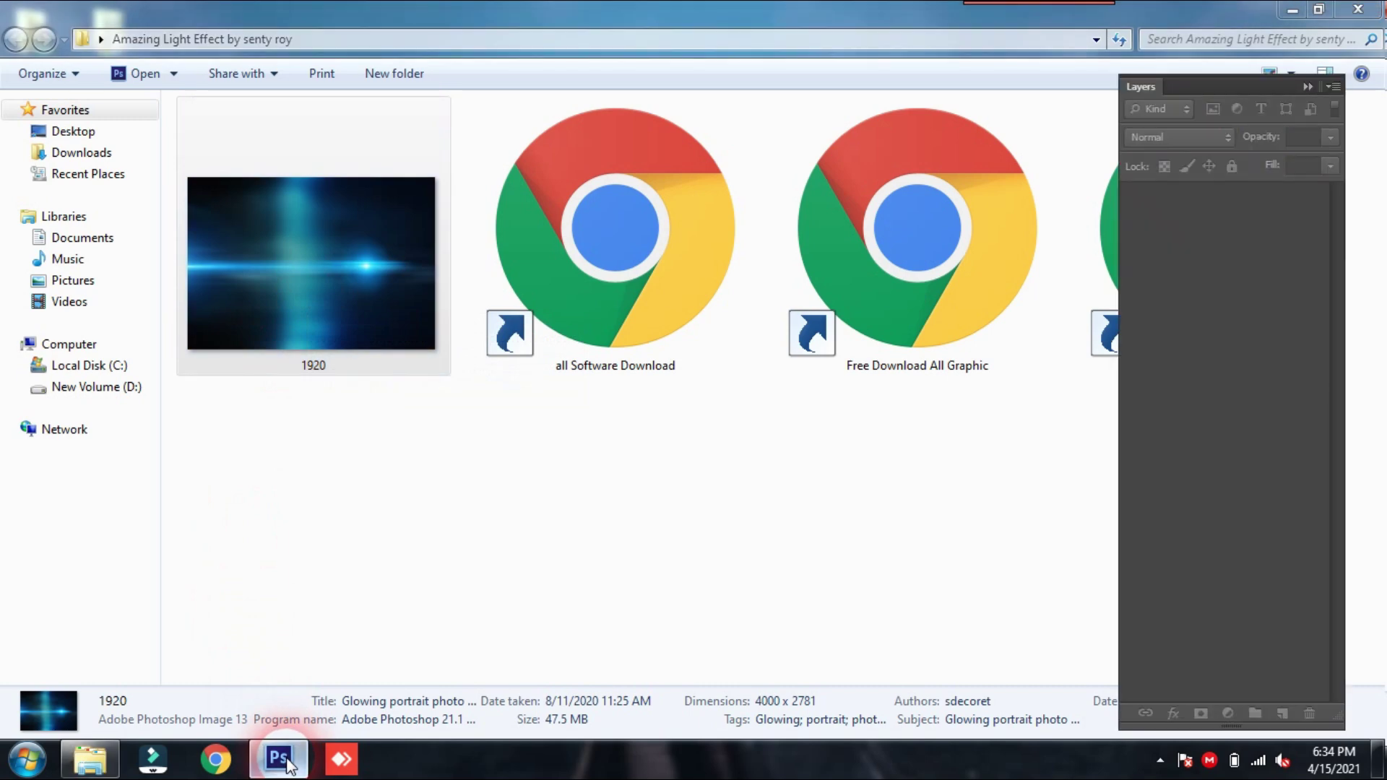
{"action": "left_click", "coordinate": [1292, 10]}
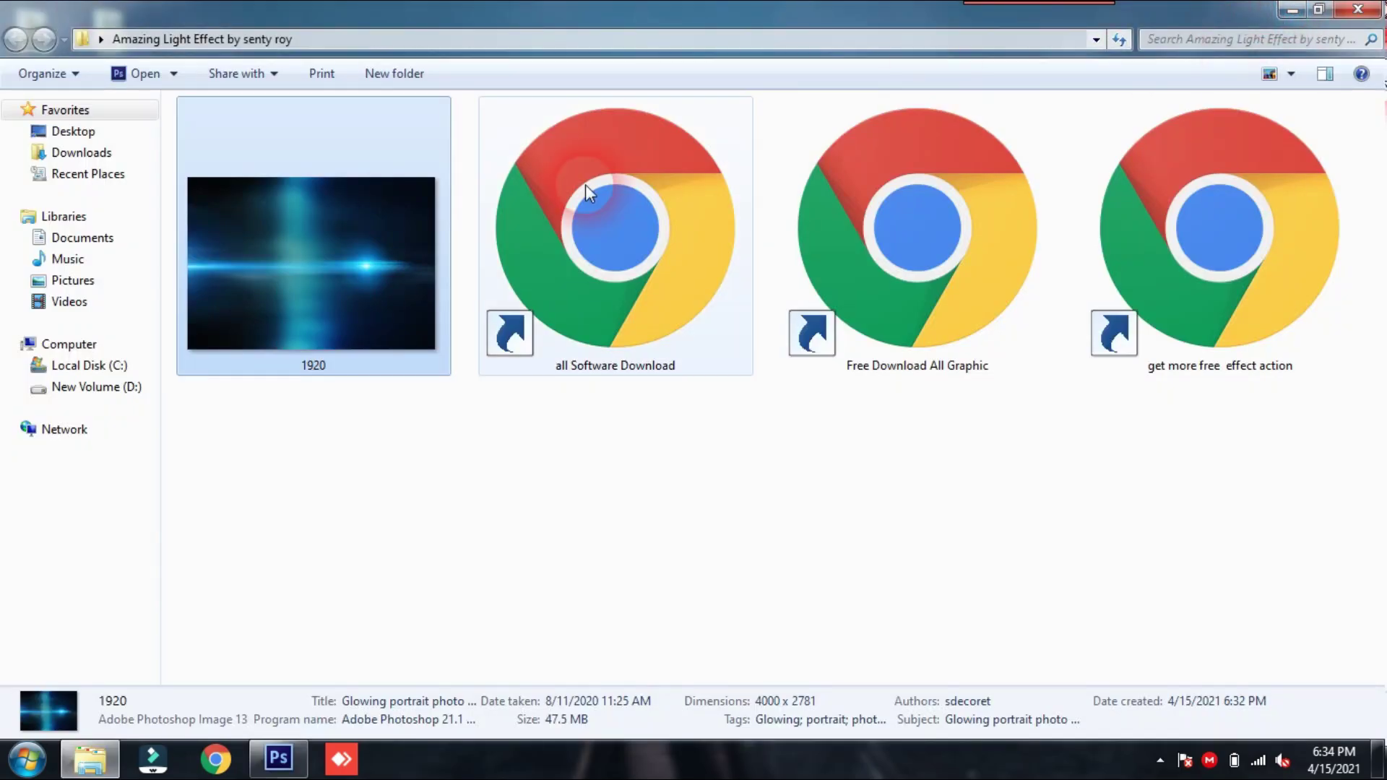
{"action": "left_click_drag", "start_coordinate": [251, 266], "coordinate": [750, 335]}
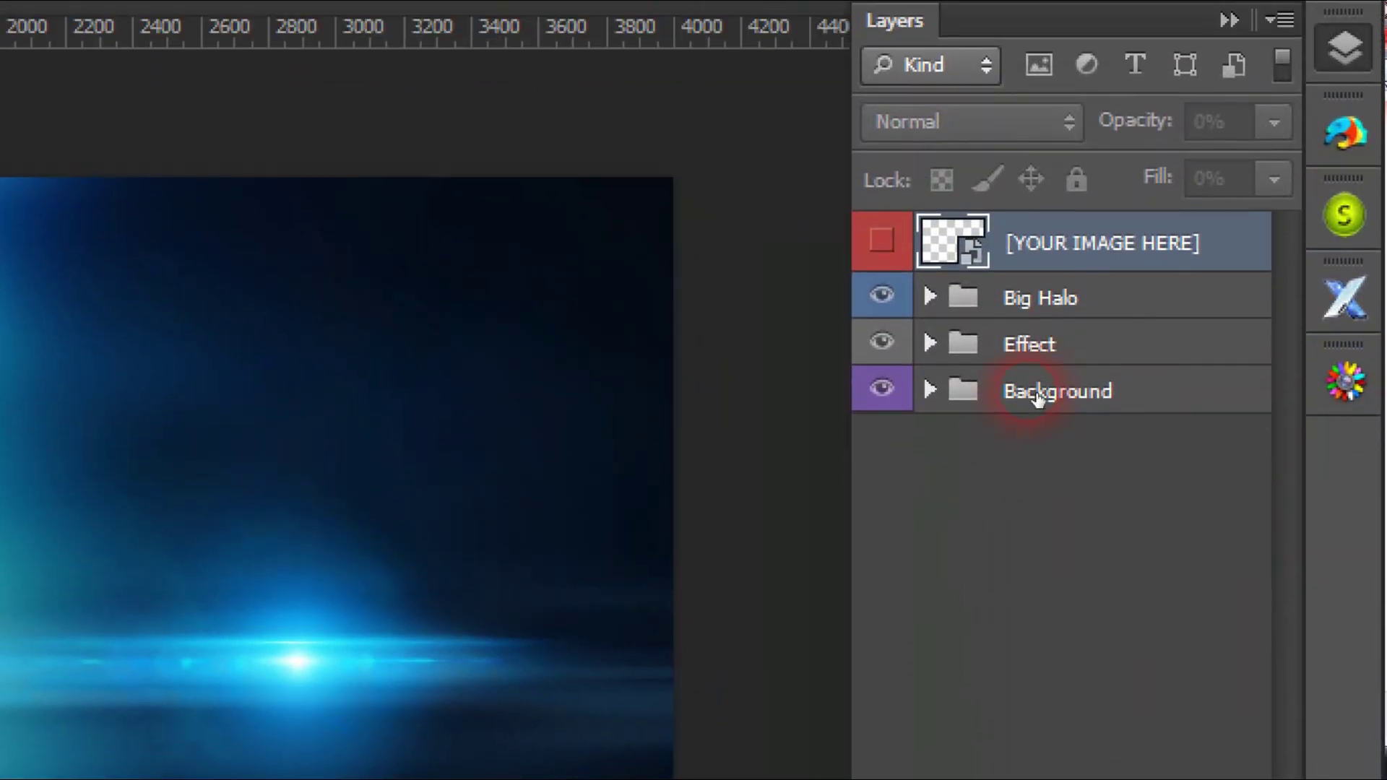
- Review the Background, Effect and Big Halo layer groups of 1920.psd
{"action": "left_click", "coordinate": [996, 332]}
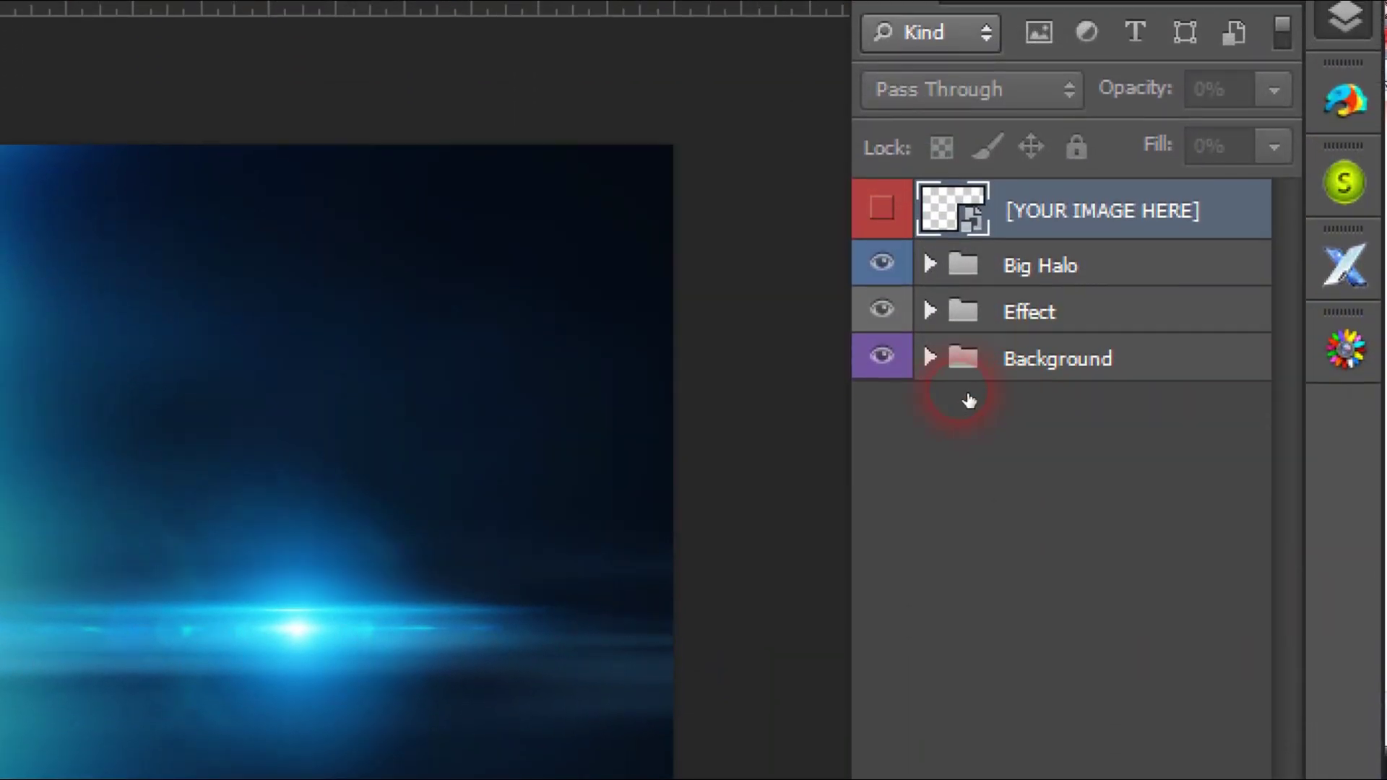
{"action": "left_click", "coordinate": [1017, 347]}
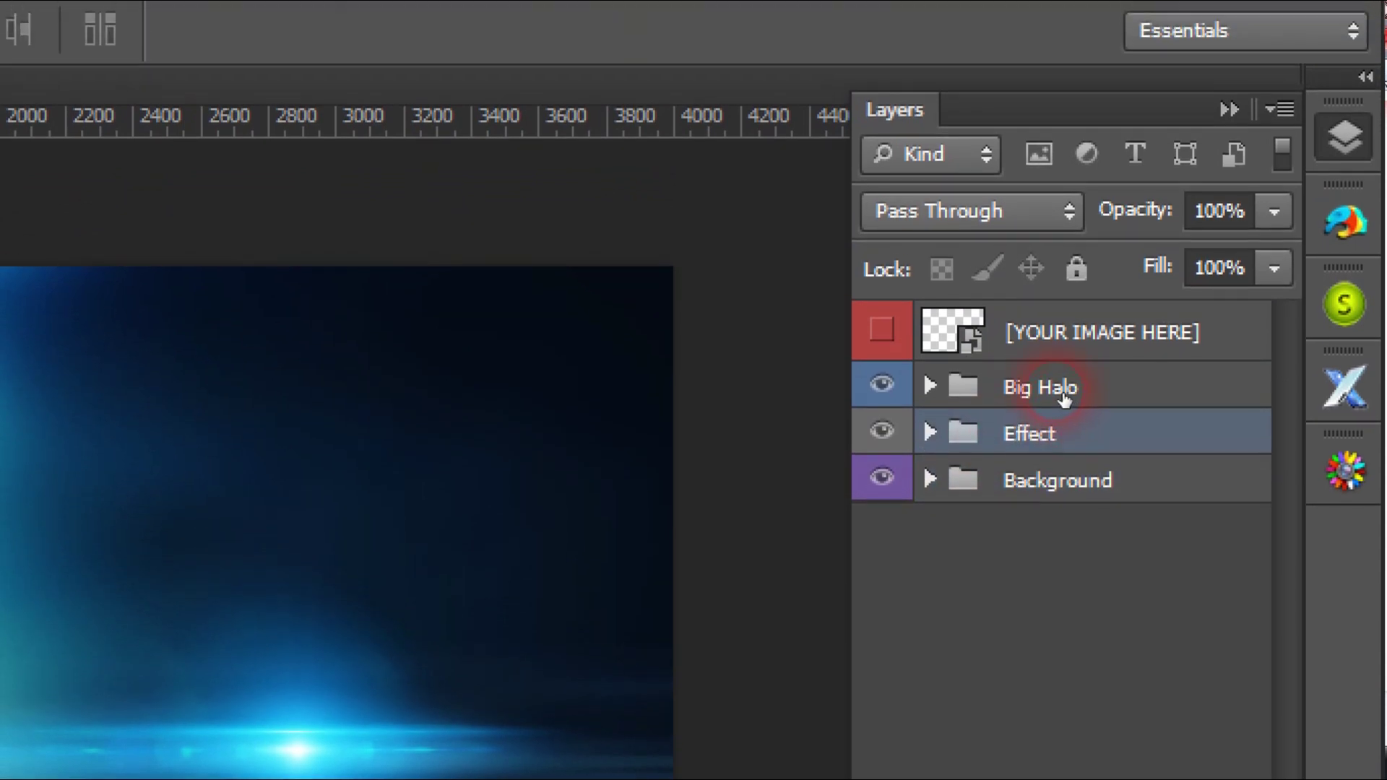
{"action": "left_click", "coordinate": [1055, 361]}
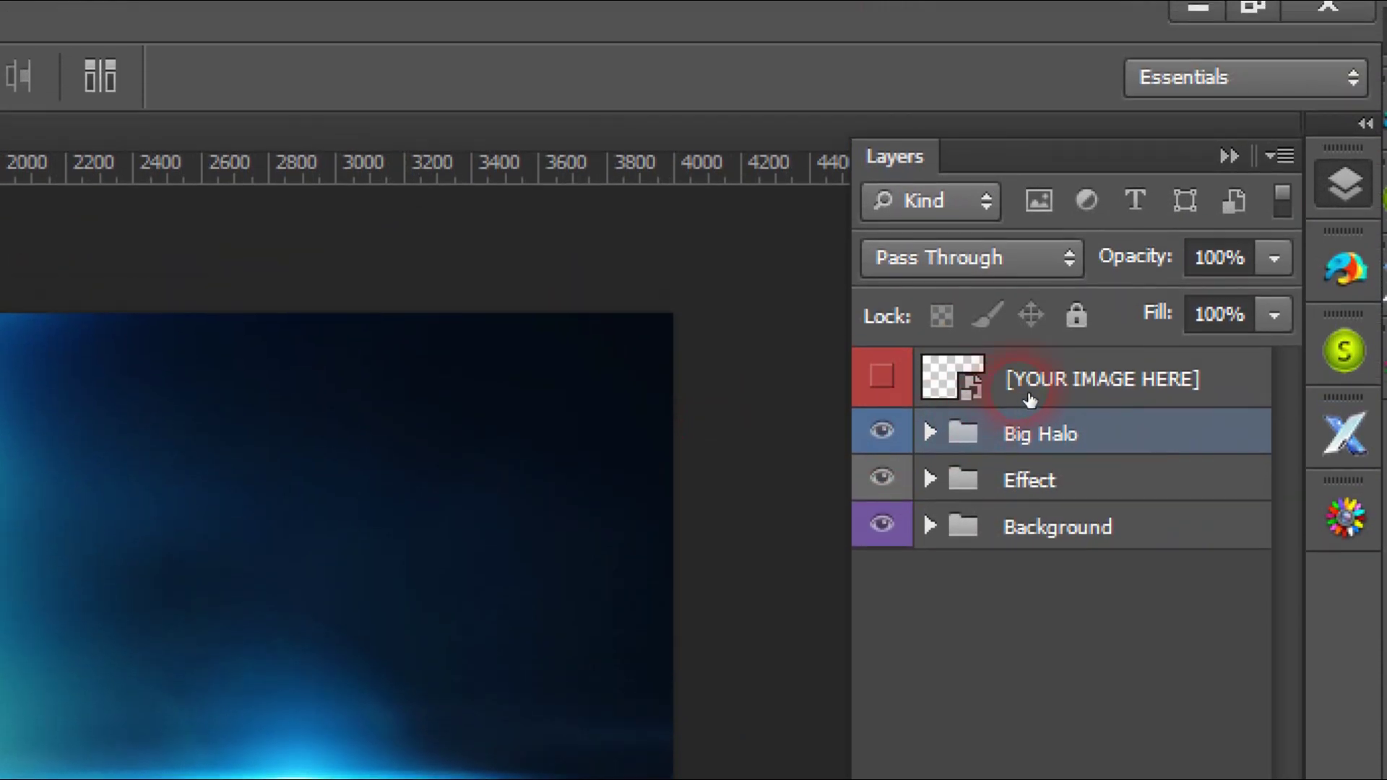
- Open the contents of the [YOUR IMAGE HERE] smart object for editing and dismiss the save notice
{"action": "left_click", "coordinate": [1105, 186]}
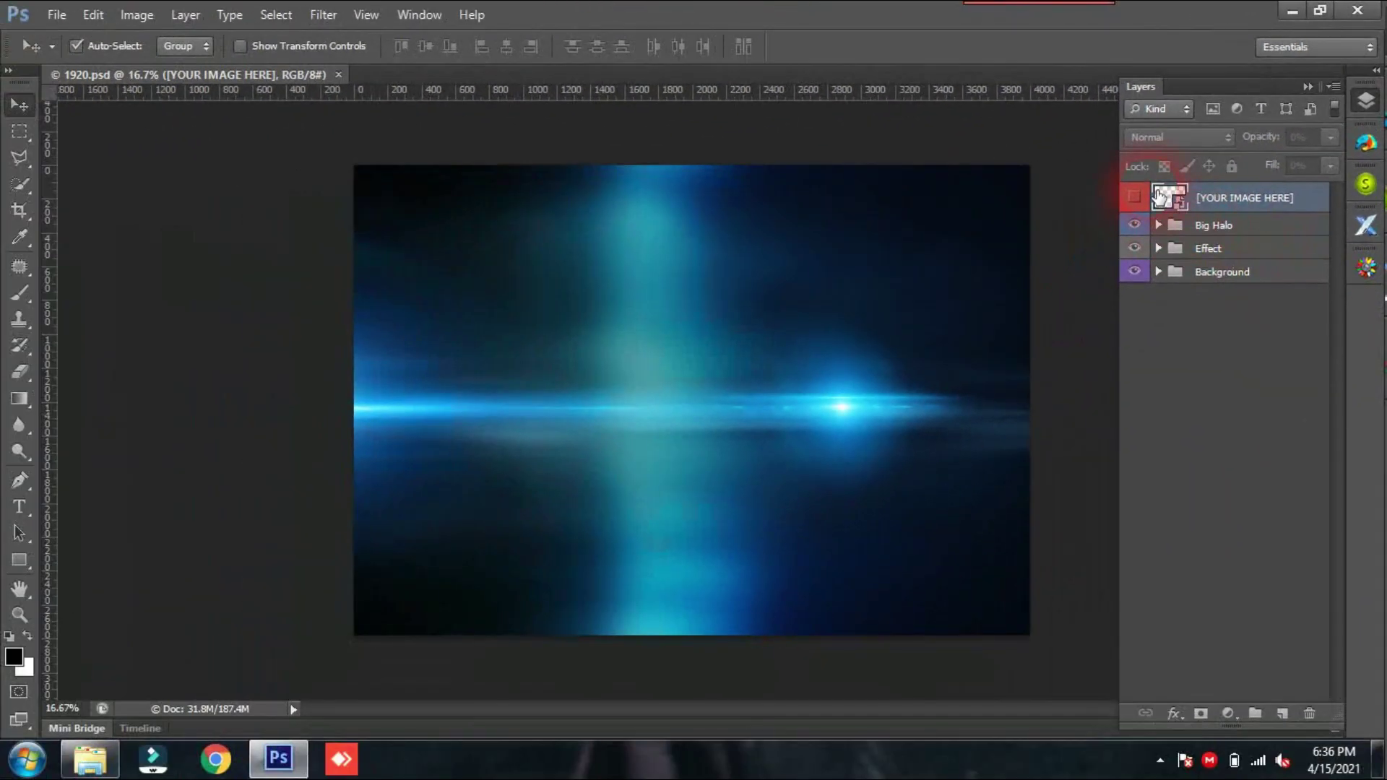
{"action": "double_click", "coordinate": [1178, 204]}
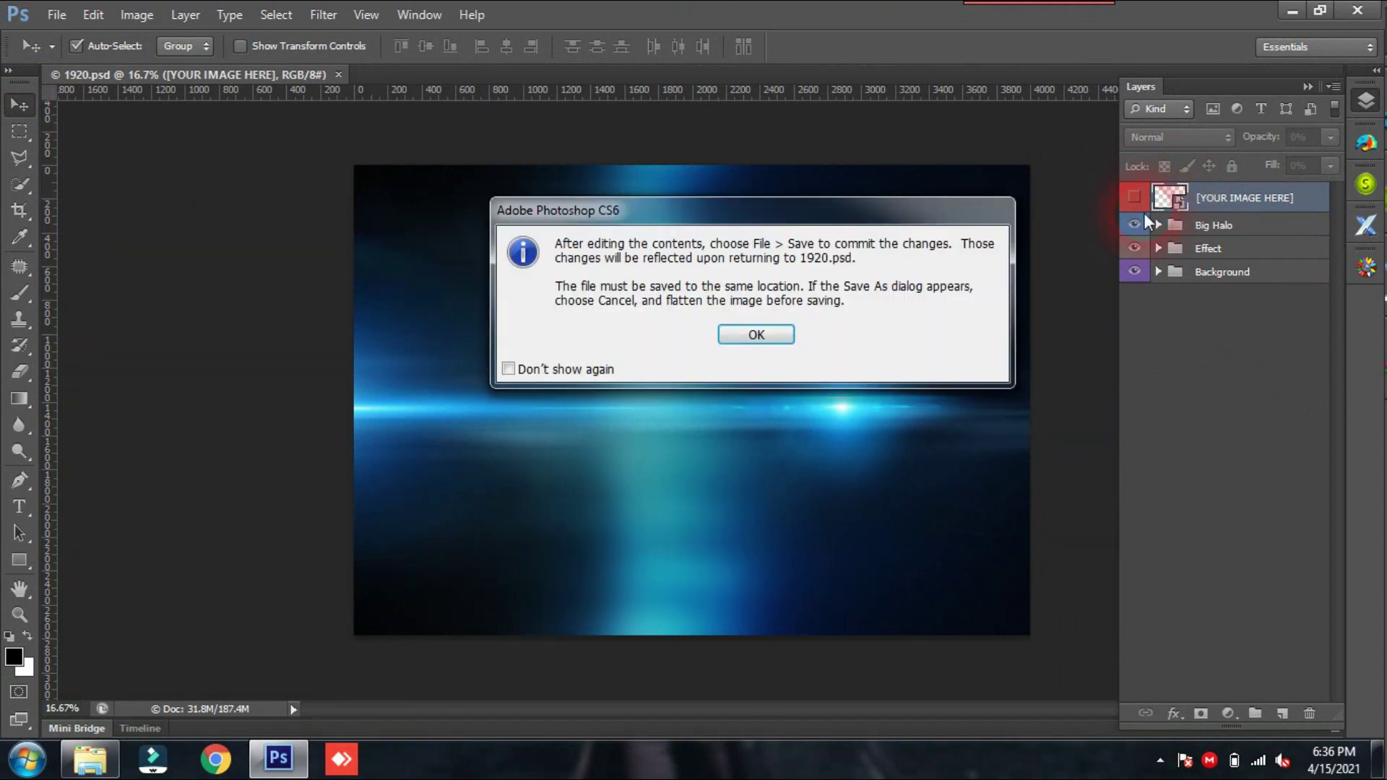
{"action": "left_click_drag", "start_coordinate": [744, 211], "coordinate": [713, 232]}
{"action": "left_click", "coordinate": [725, 356]}
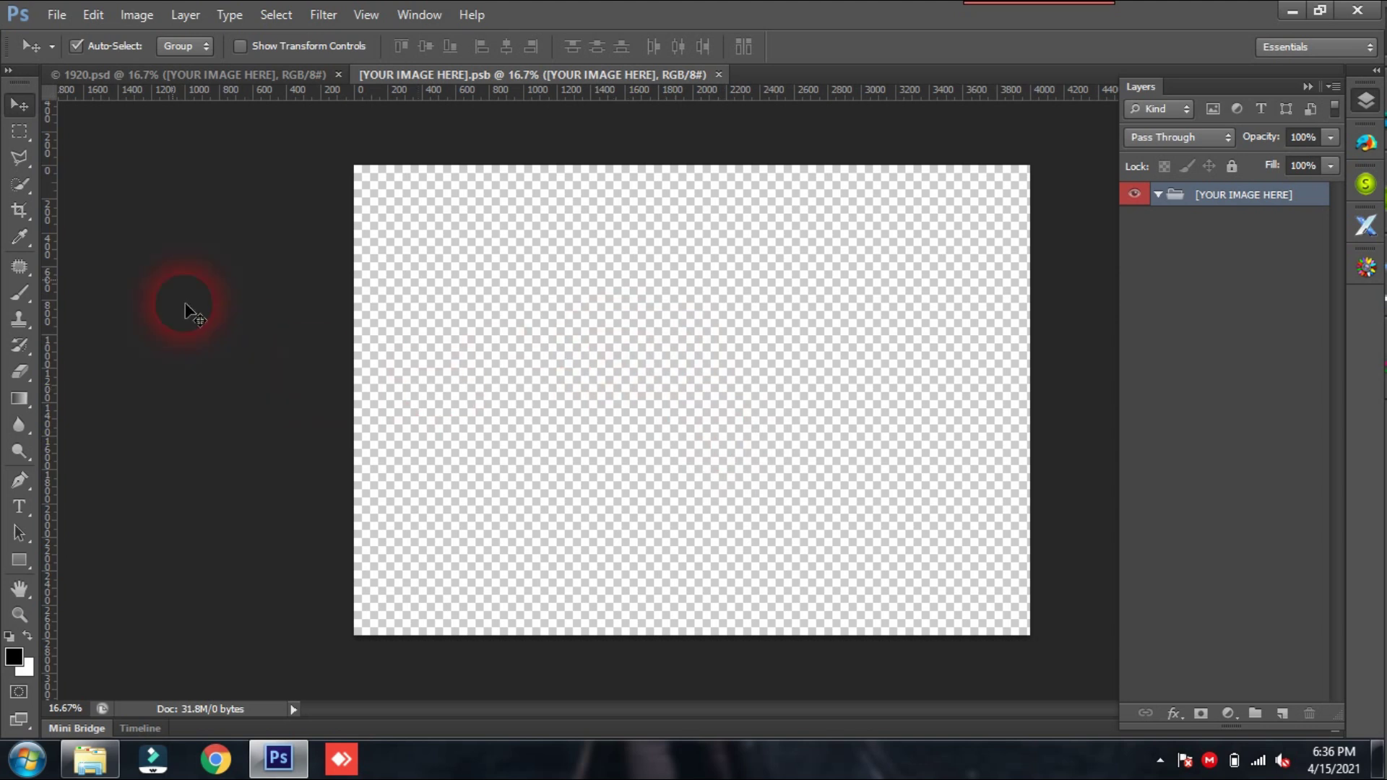
- Start placing an image into the smart object and browse to the png semple folder in demo photos
{"action": "left_click", "coordinate": [59, 20]}
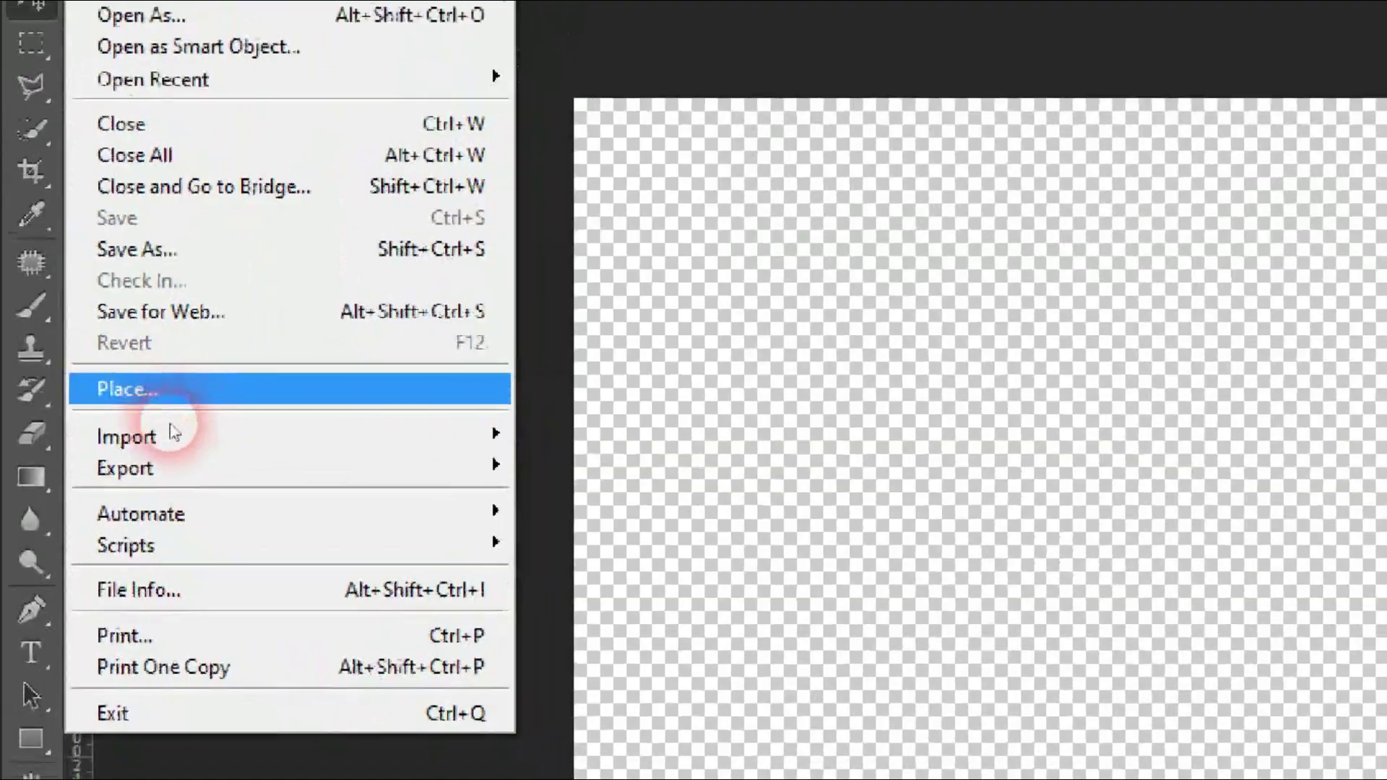
{"action": "left_click", "coordinate": [172, 390]}
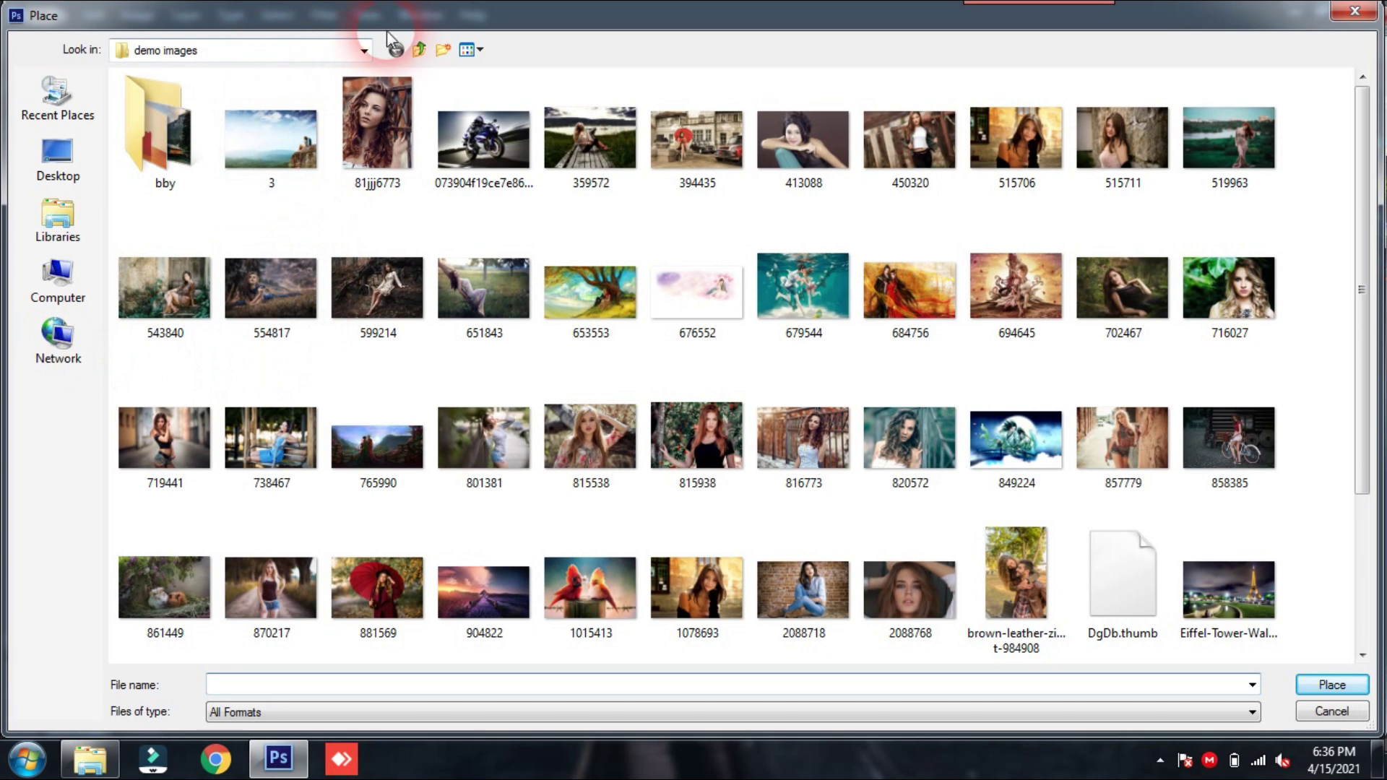
{"action": "left_click", "coordinate": [419, 50]}
{"action": "double_click", "coordinate": [177, 142]}
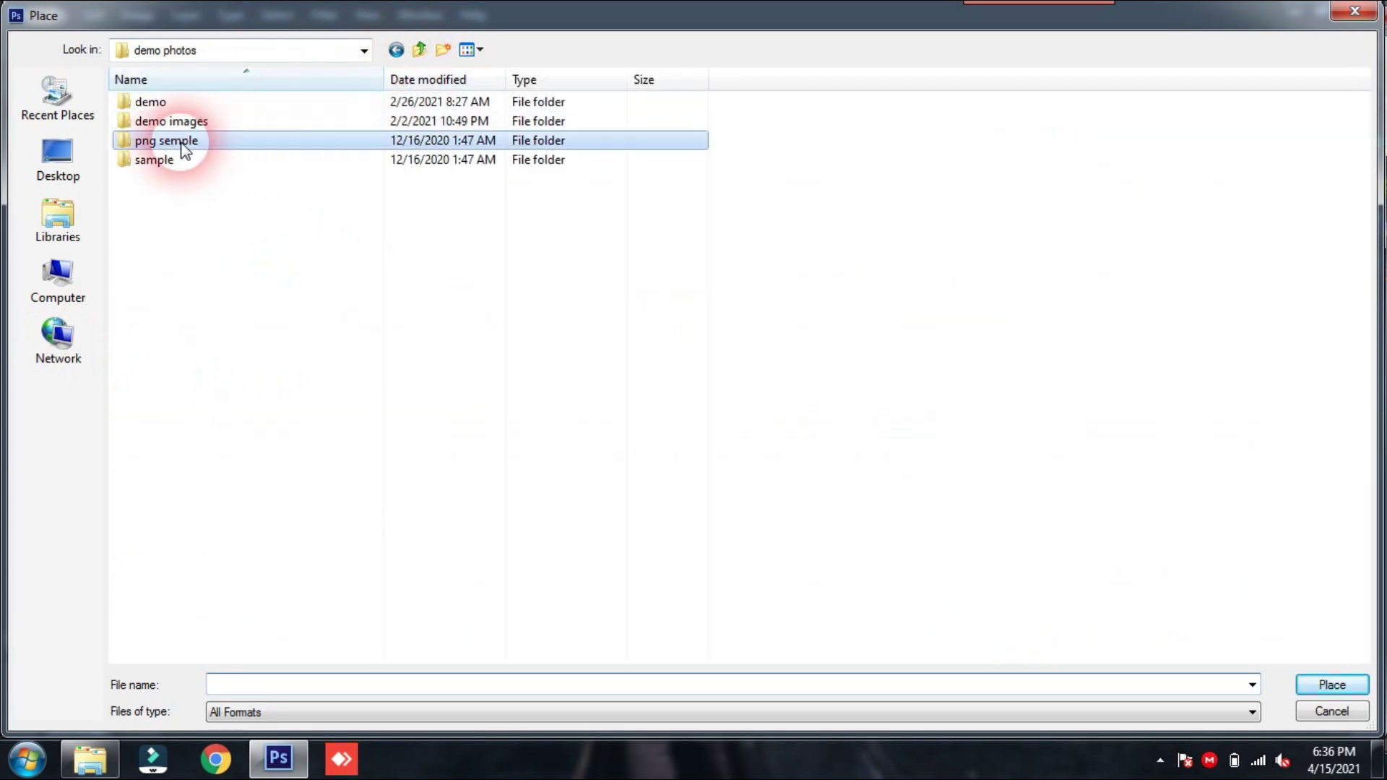
- Place the yellow-hoodie dancer image pngguru.com - 2020-01-06T221711.210 from the png semple folder
{"action": "left_click", "coordinate": [764, 334]}
{"action": "left_click", "coordinate": [1051, 228]}
{"action": "left_click", "coordinate": [865, 513]}
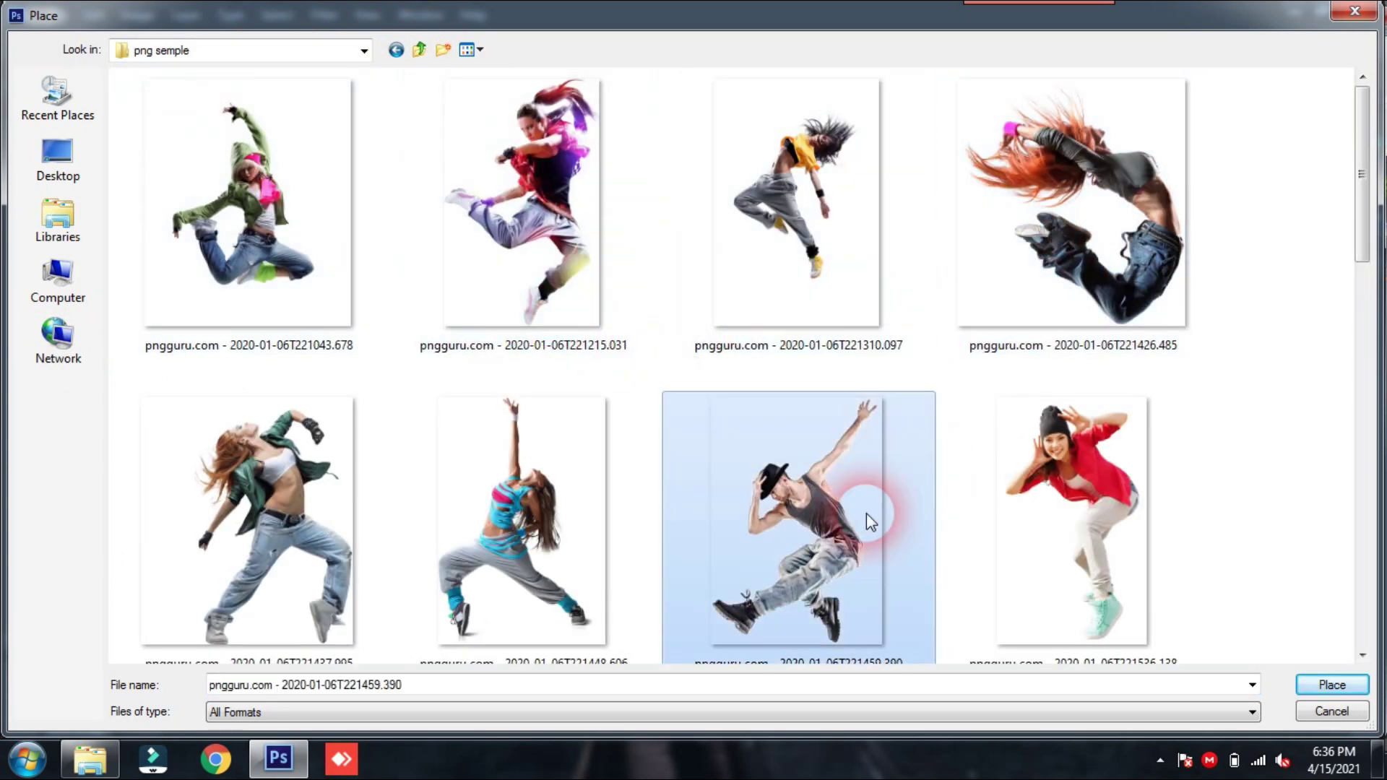
{"action": "left_click", "coordinate": [1009, 545]}
{"action": "left_click", "coordinate": [505, 475]}
{"action": "left_click", "coordinate": [713, 545]}
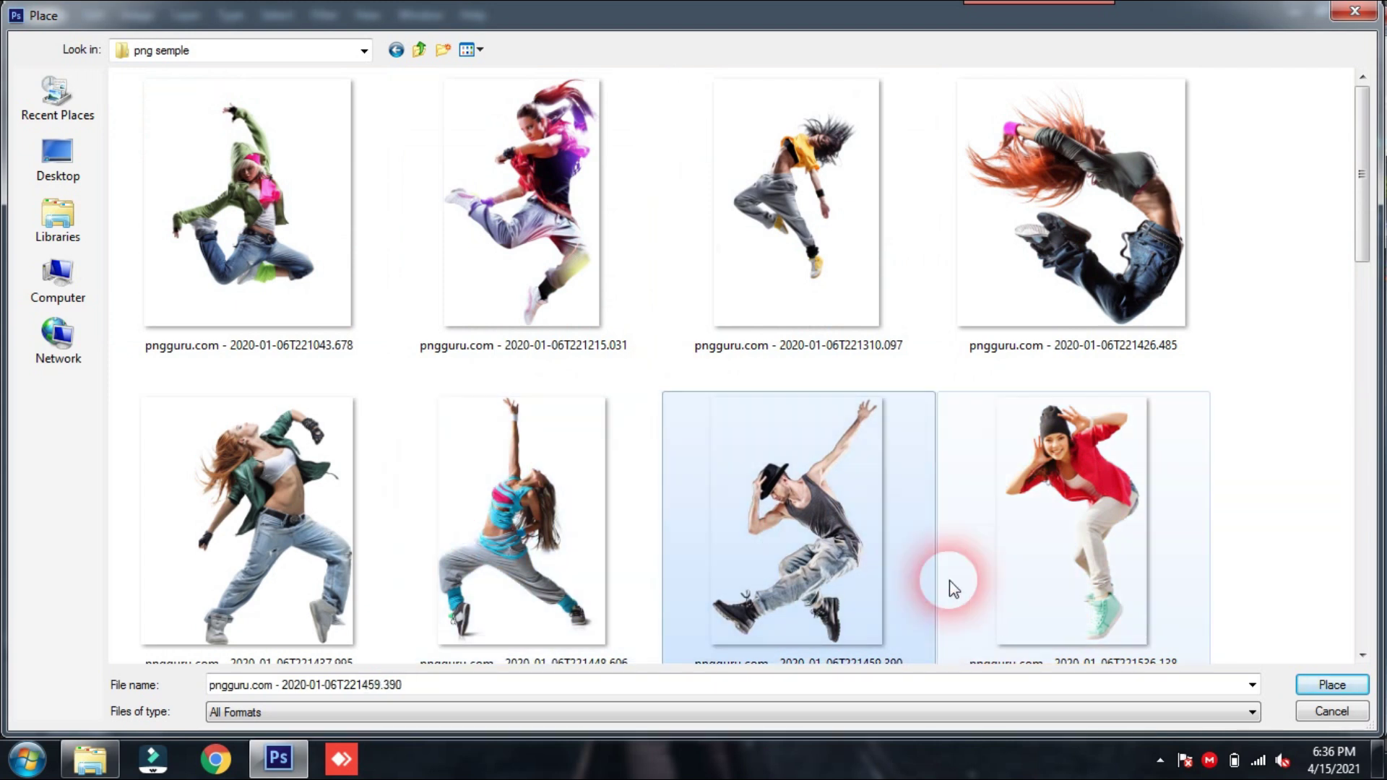
{"action": "left_click", "coordinate": [1068, 547]}
{"action": "left_click_drag", "start_coordinate": [1359, 243], "coordinate": [1324, 387]}
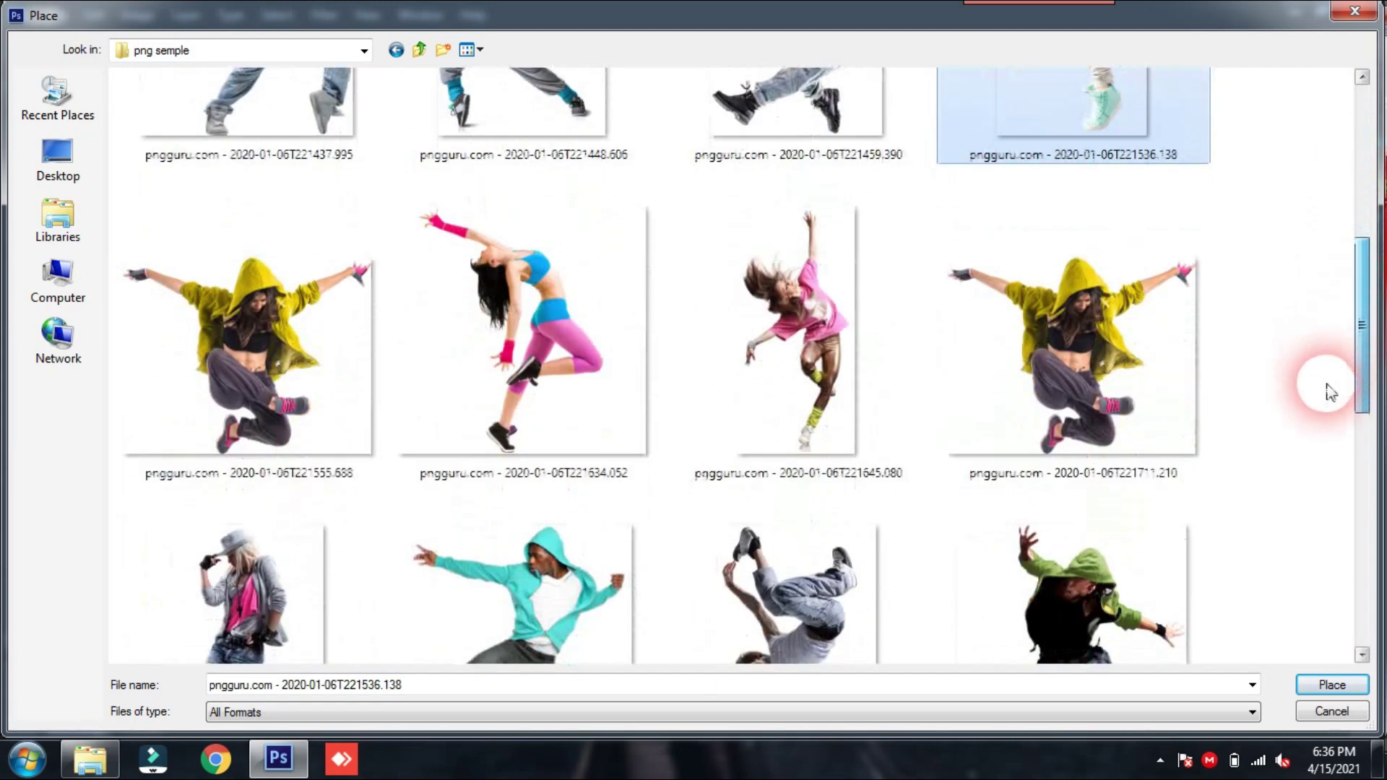
{"action": "left_click", "coordinate": [1118, 383]}
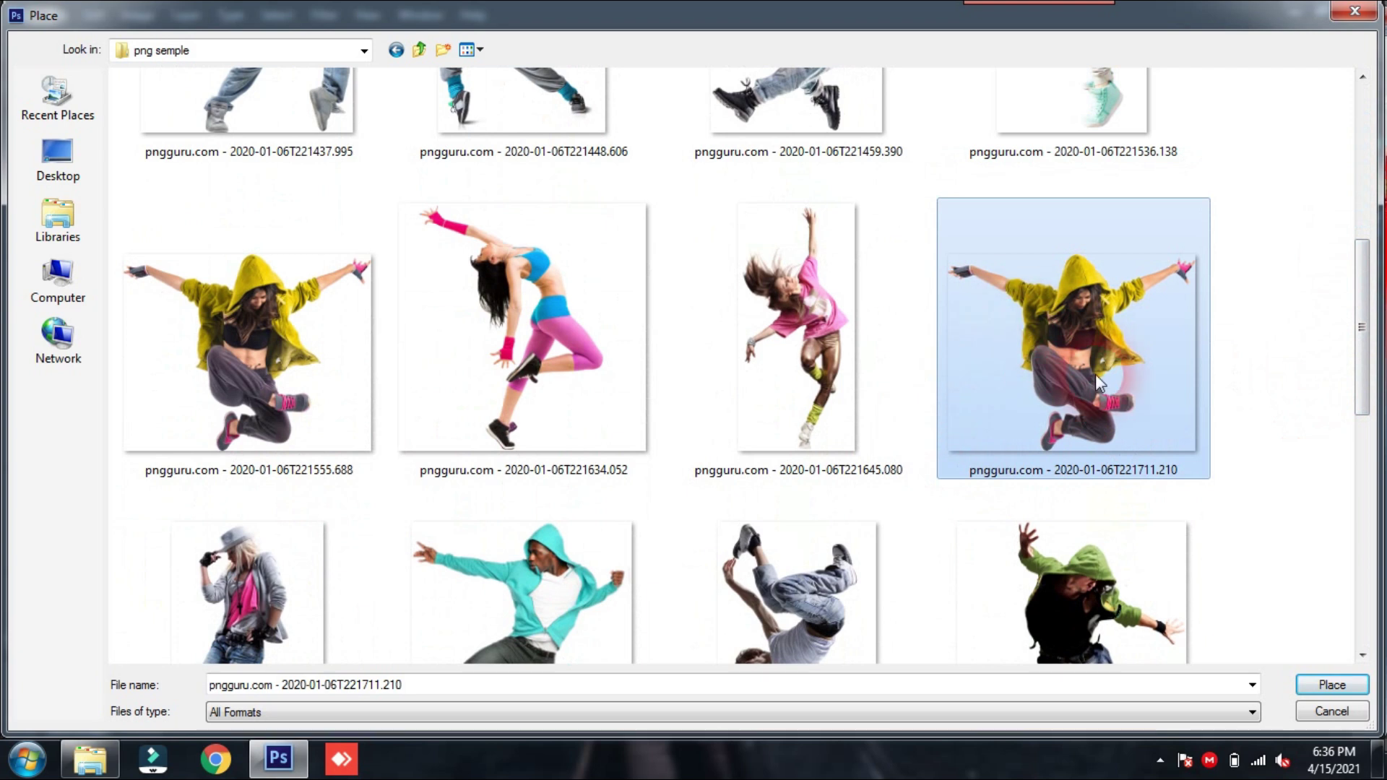
{"action": "double_click", "coordinate": [1076, 329]}
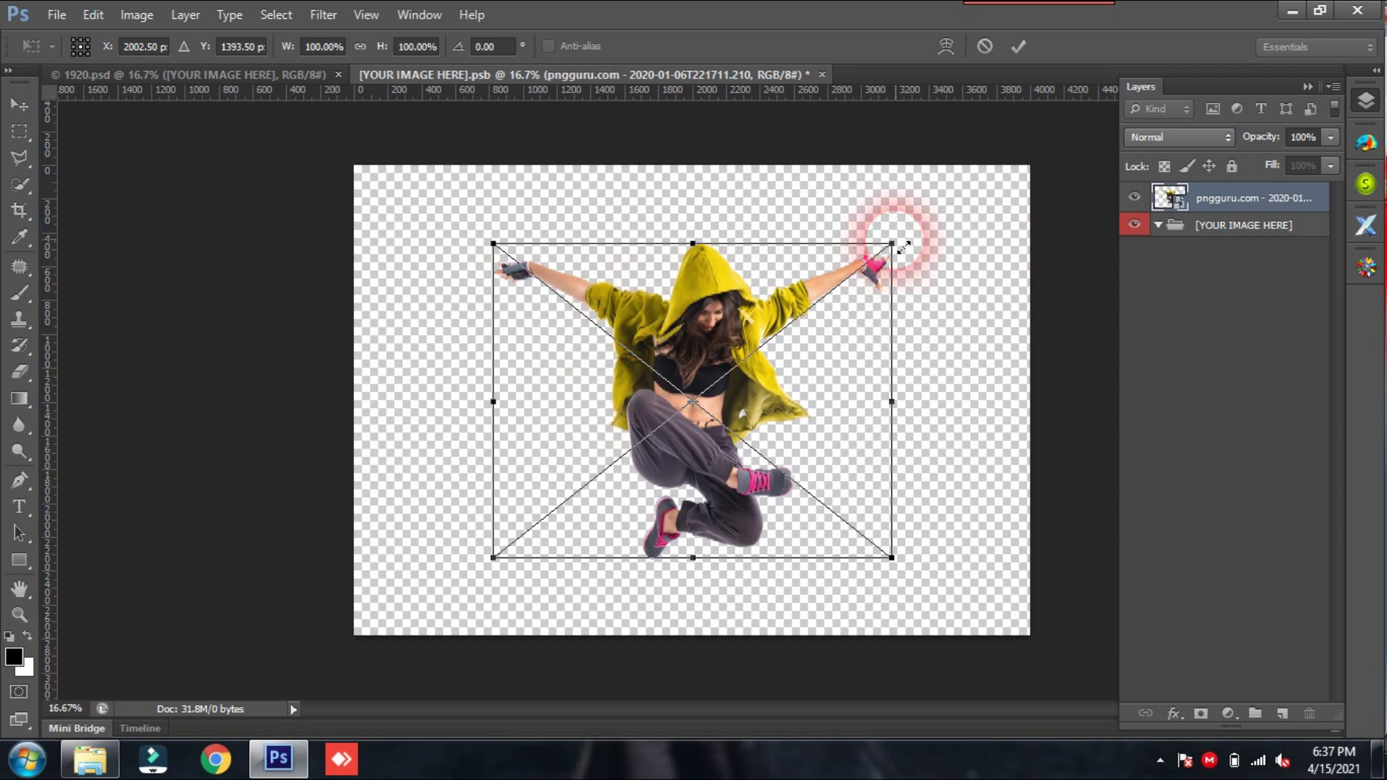
- Scale the placed dancer to about 166% to span the canvas width, move it lower and commit the placement
{"action": "left_click_drag", "start_coordinate": [903, 247], "coordinate": [1051, 159]}
{"action": "left_click_drag", "start_coordinate": [747, 237], "coordinate": [746, 354]}
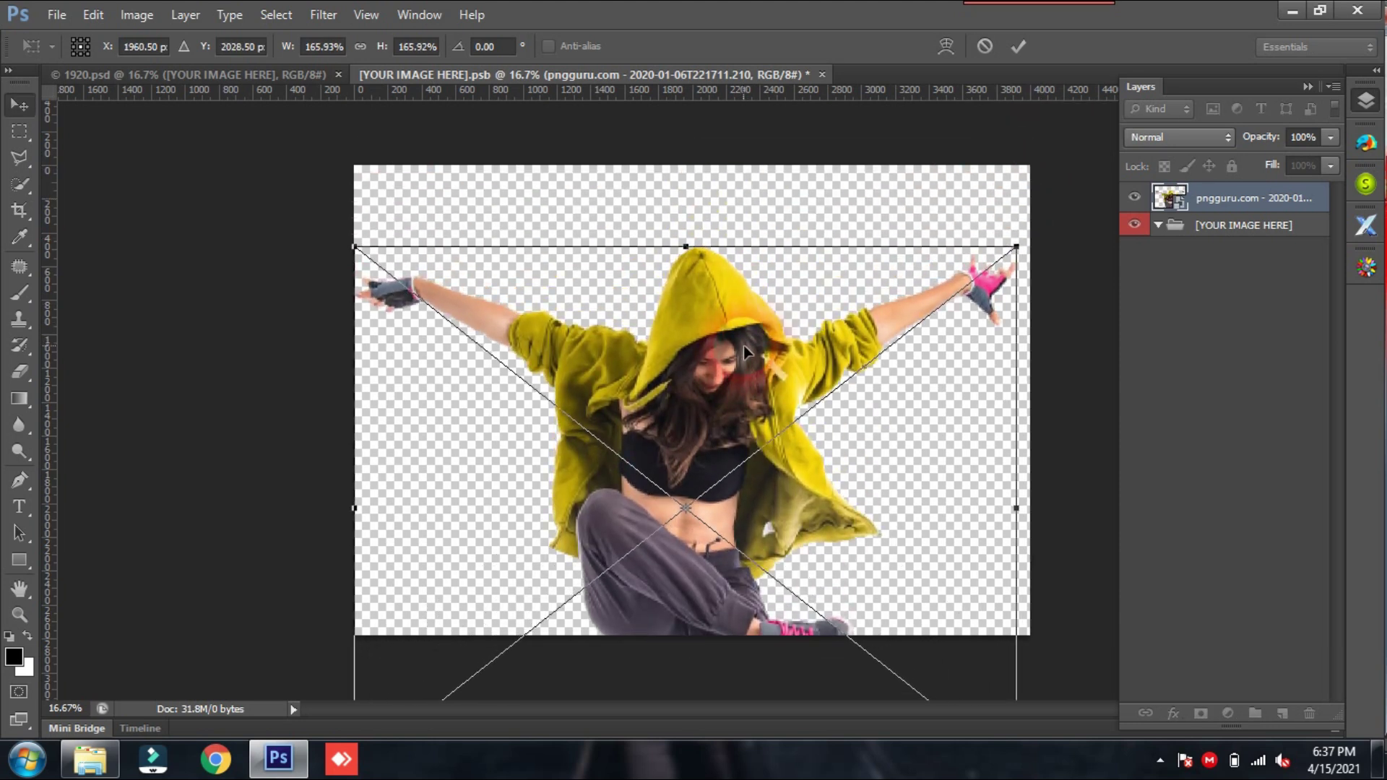
{"action": "key", "text": "Return"}
{"action": "left_click", "coordinate": [788, 372]}
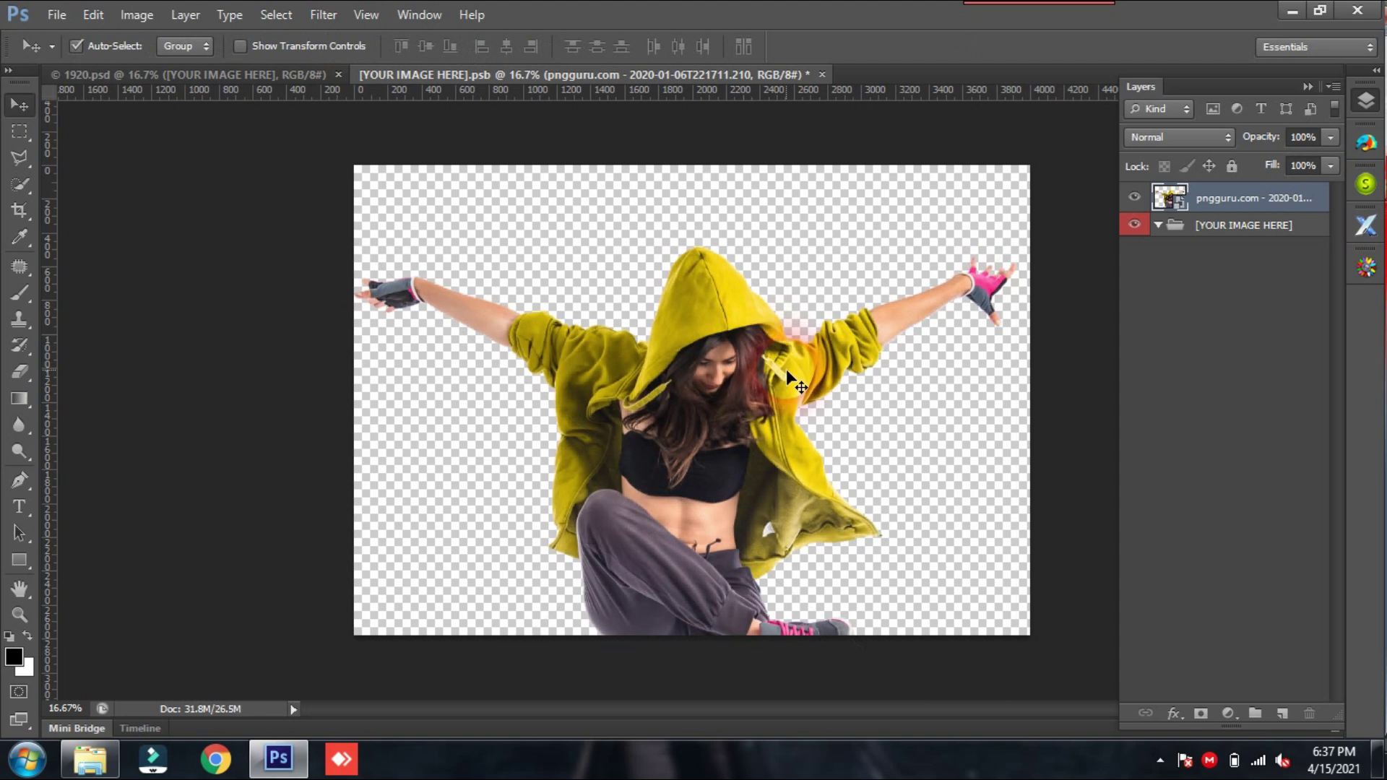
- Save the edited [YOUR IMAGE HERE] smart object contents and close that document
{"action": "left_click", "coordinate": [56, 15]}
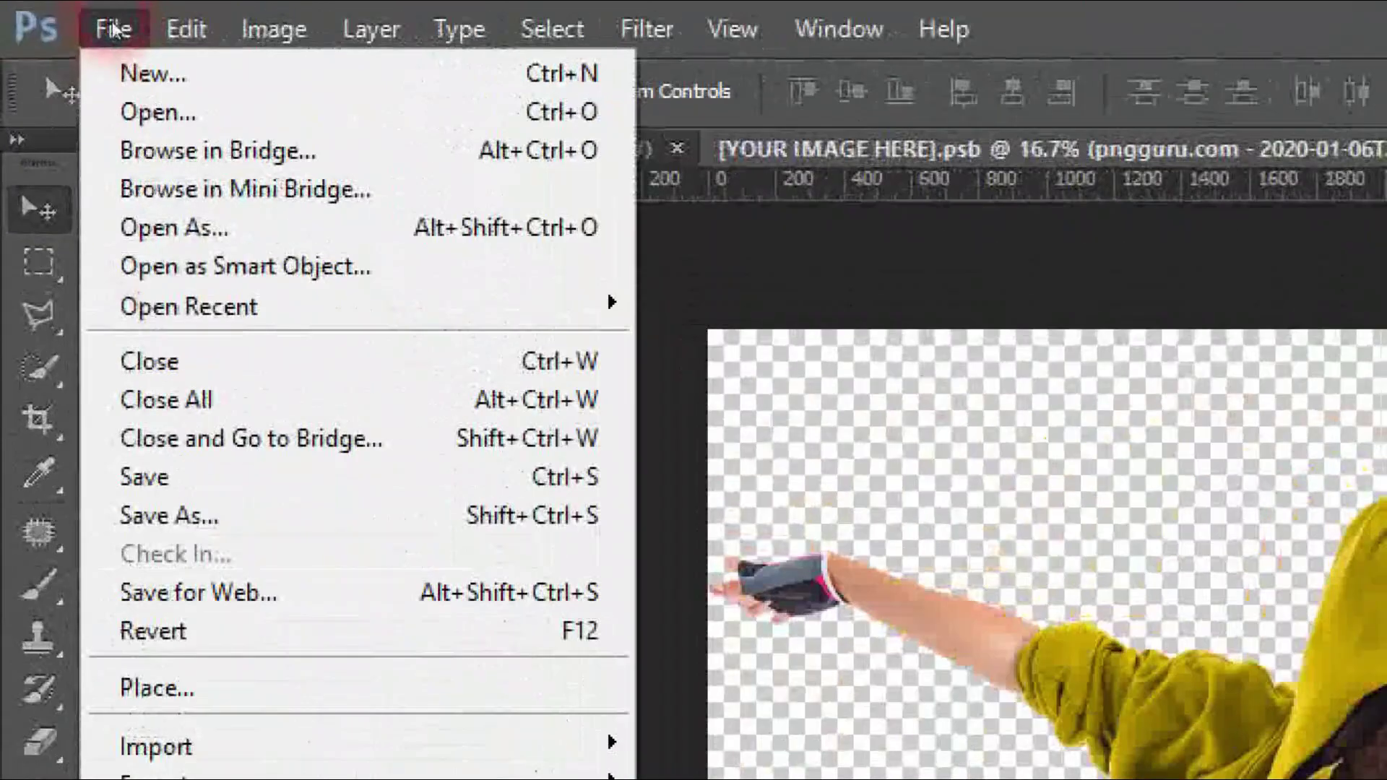
{"action": "left_click", "coordinate": [68, 176]}
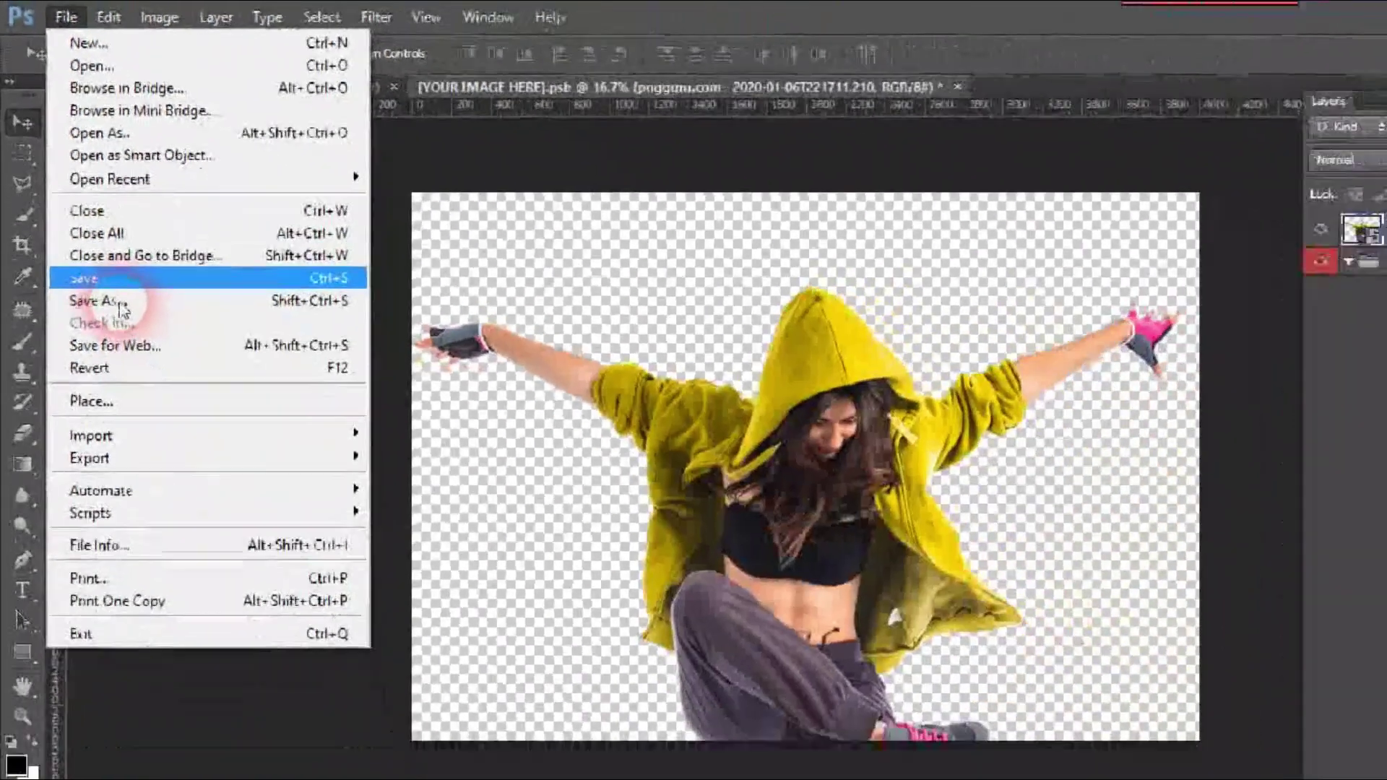
{"action": "left_click", "coordinate": [185, 466]}
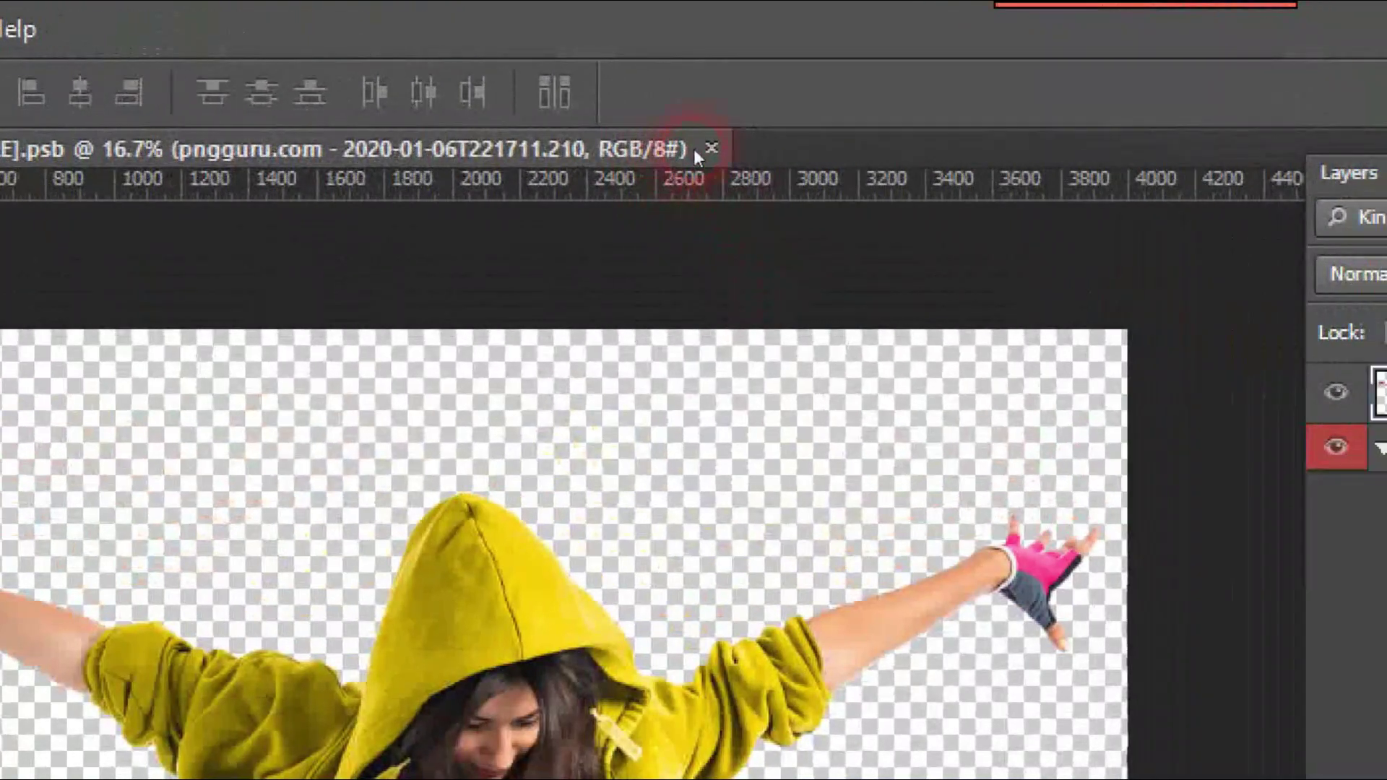
{"action": "left_click", "coordinate": [711, 148]}
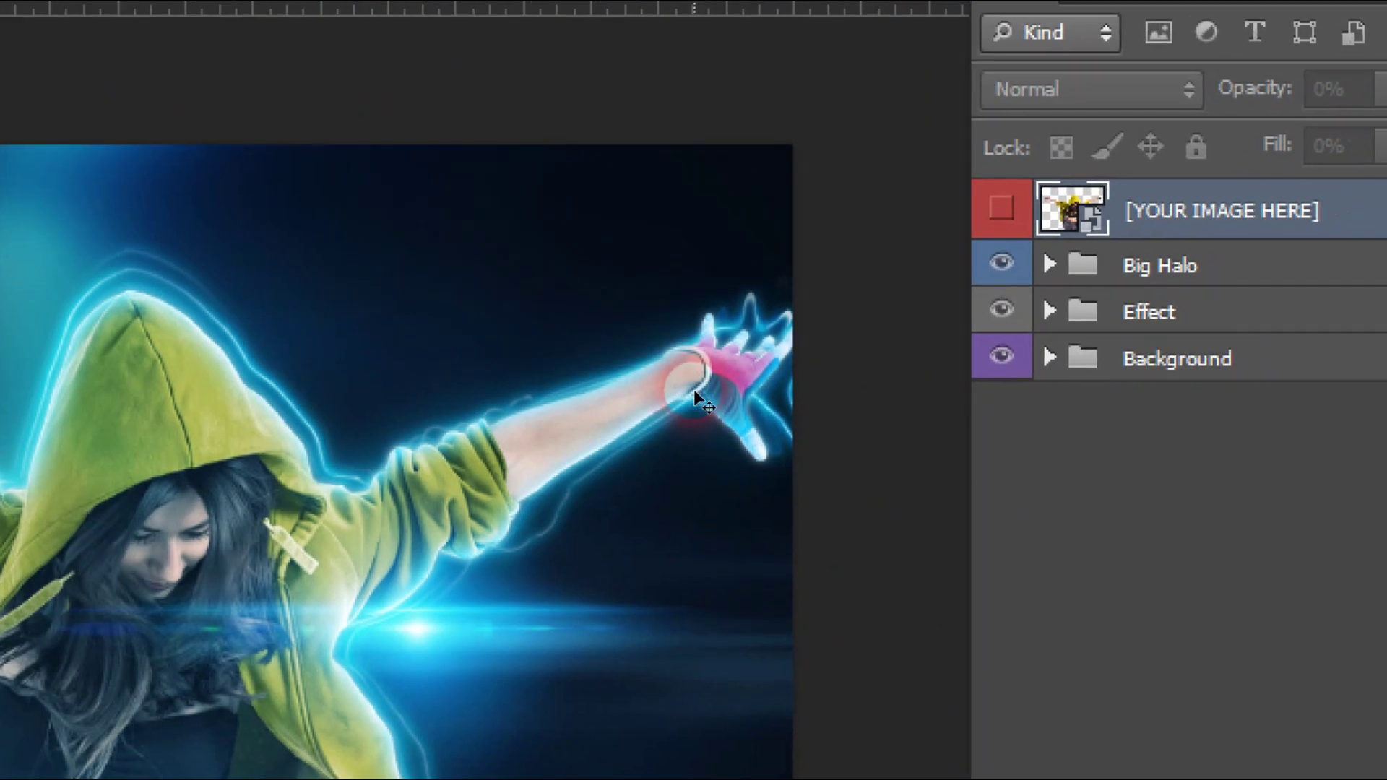
- Examine the light effect in 1920.psd, hiding and showing the Background and Big Halo groups to compare their contributions
{"action": "scroll", "coordinate": [694, 388], "scroll_direction": "up", "scroll_amount": 5}
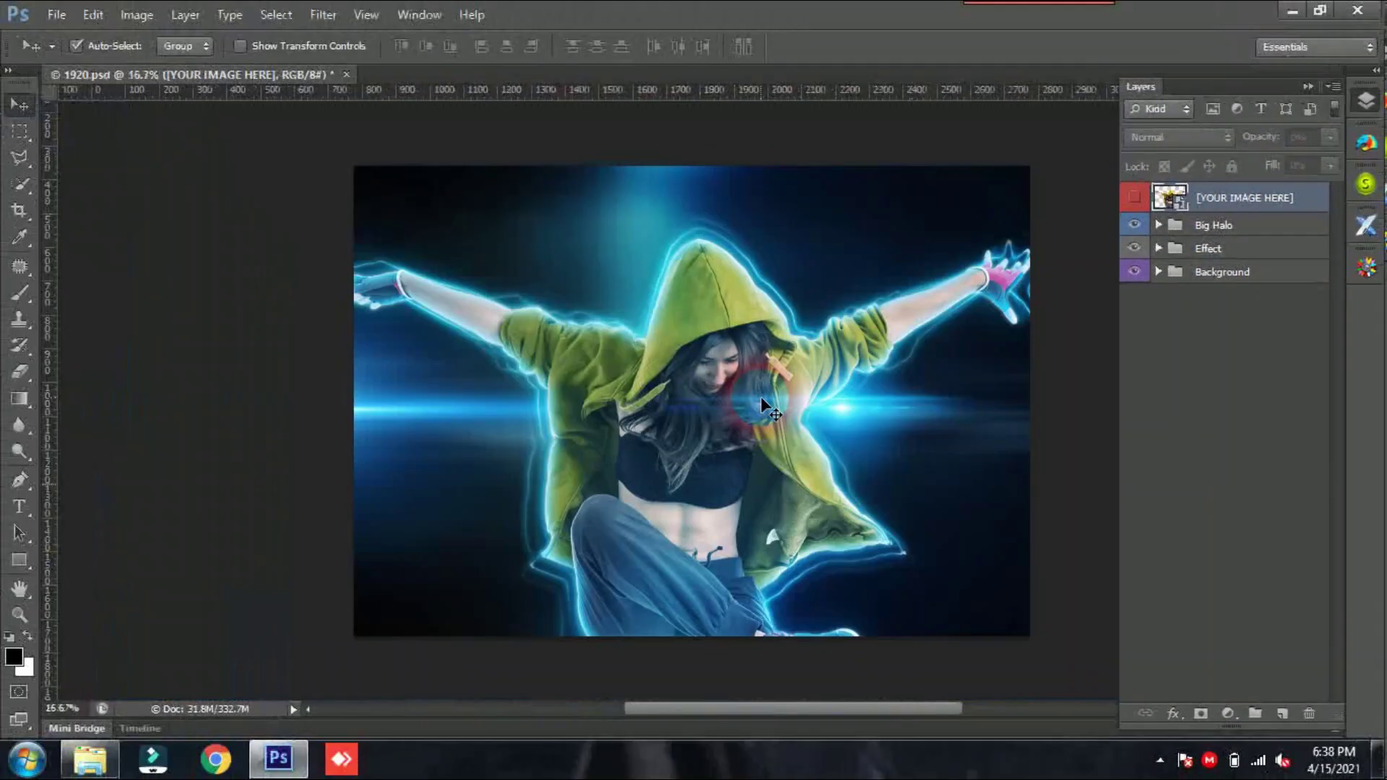
{"action": "key", "text": "ctrl+minus"}
{"action": "key", "text": "ctrl+plus"}
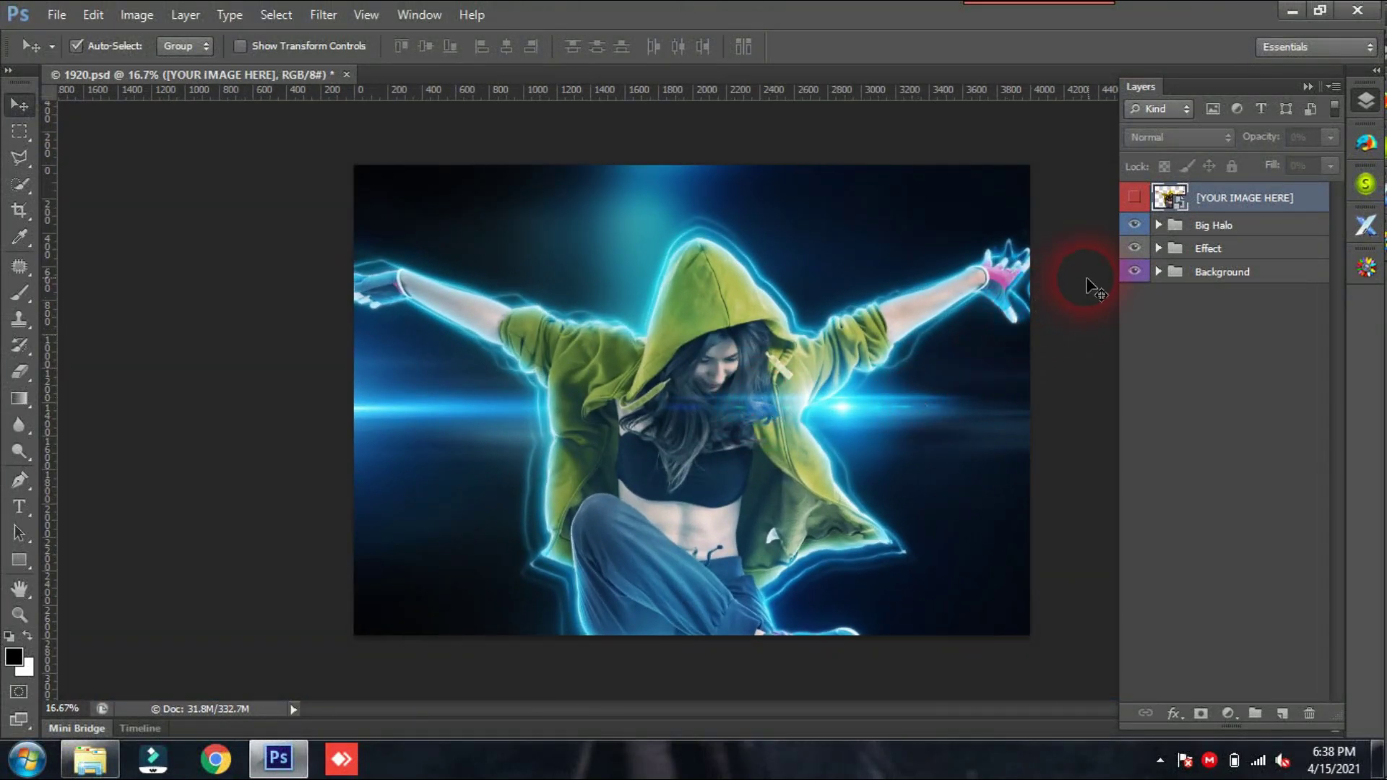
{"action": "left_click", "coordinate": [1135, 272]}
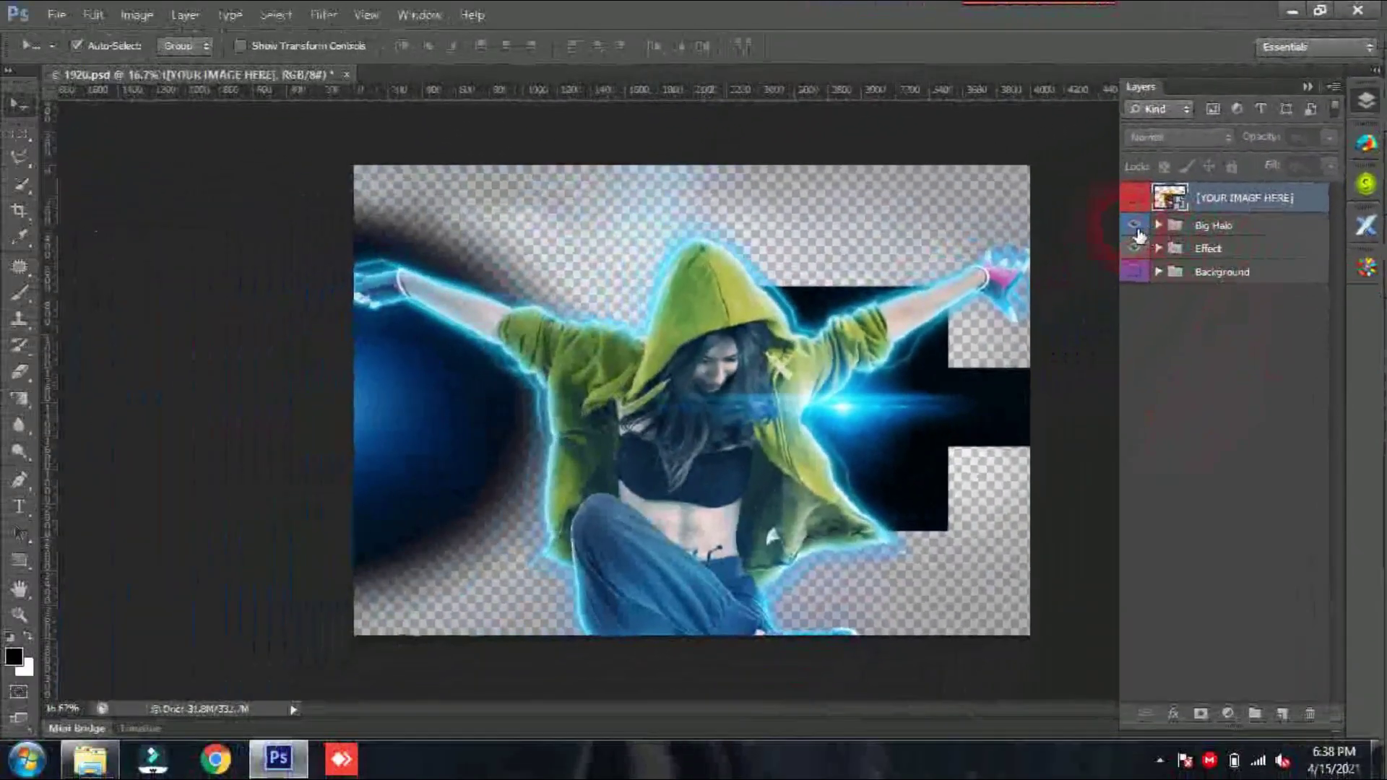
{"action": "left_click", "coordinate": [881, 275]}
{"action": "left_click", "coordinate": [1135, 248]}
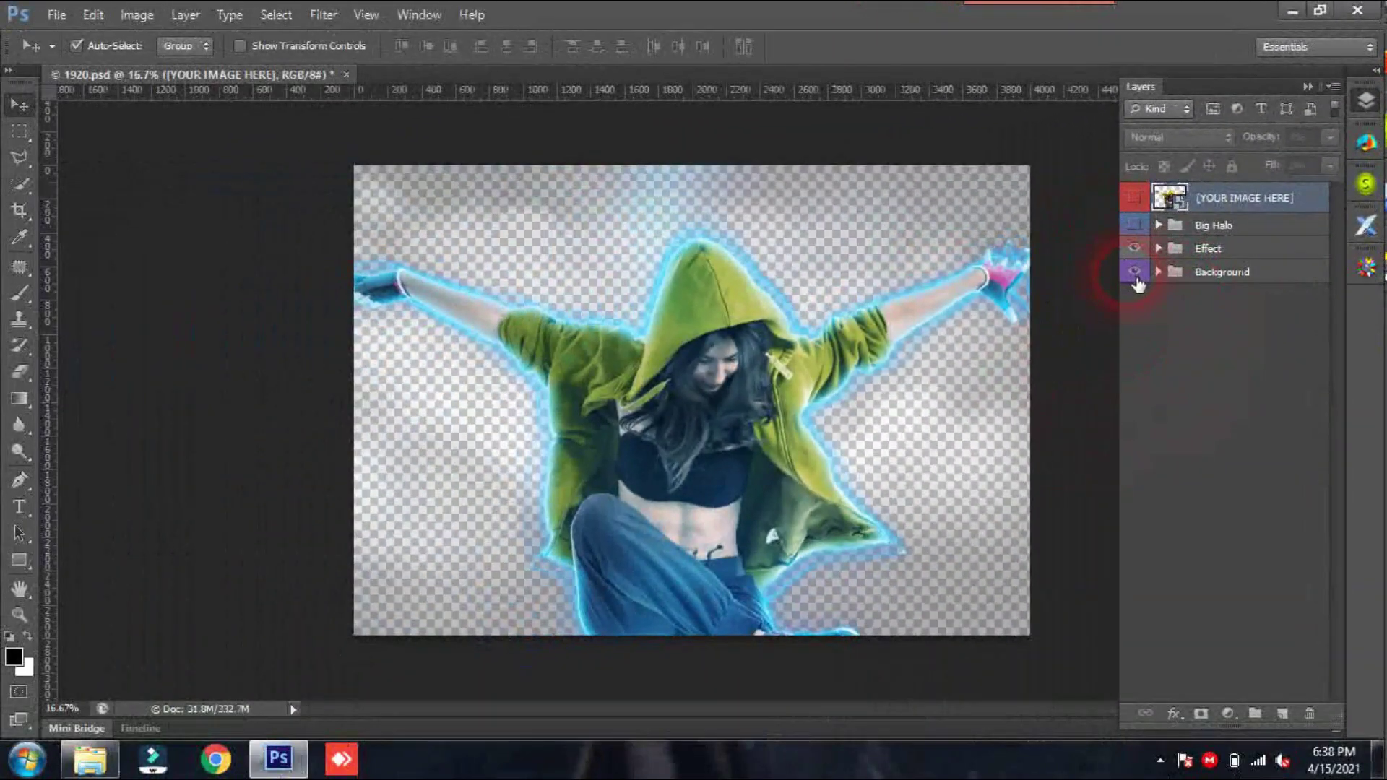
{"action": "left_click", "coordinate": [1082, 329]}
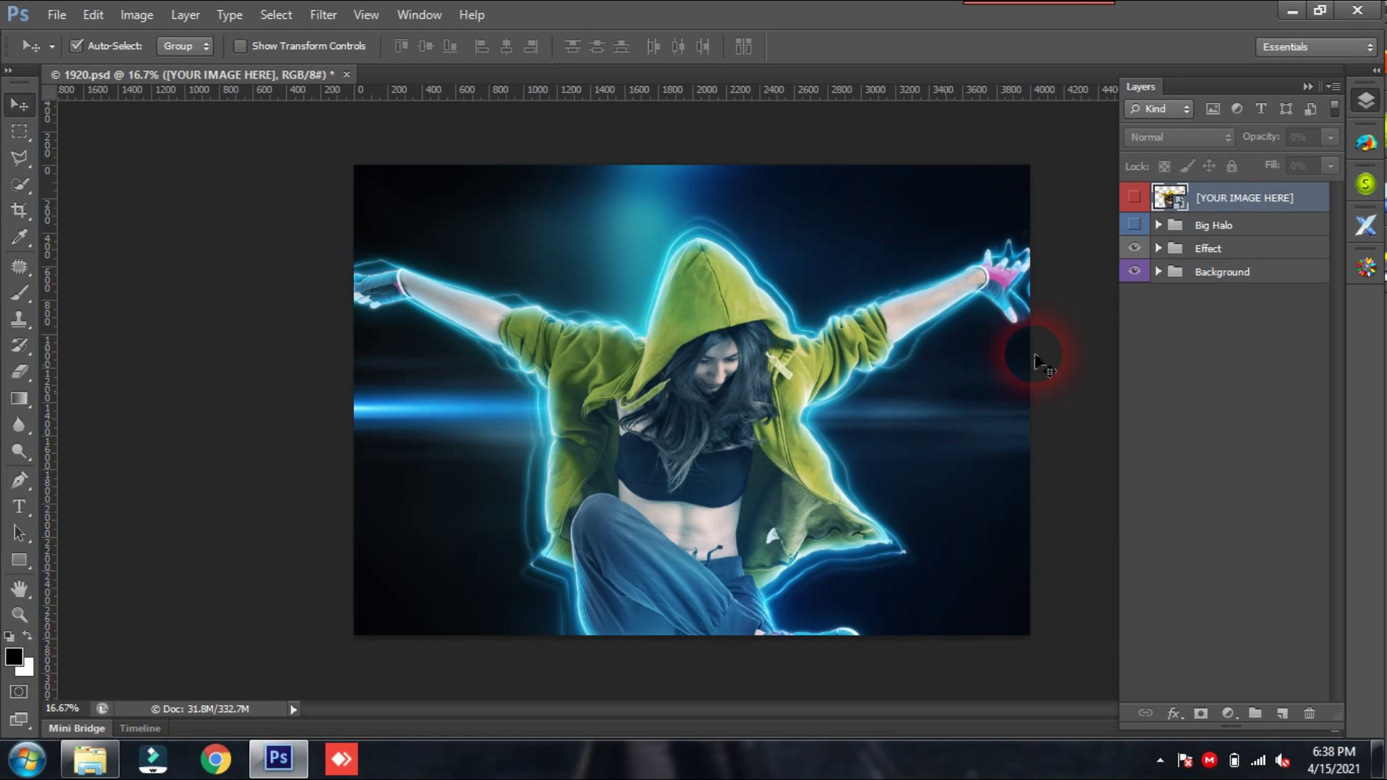
{"action": "left_click", "coordinate": [1135, 225]}
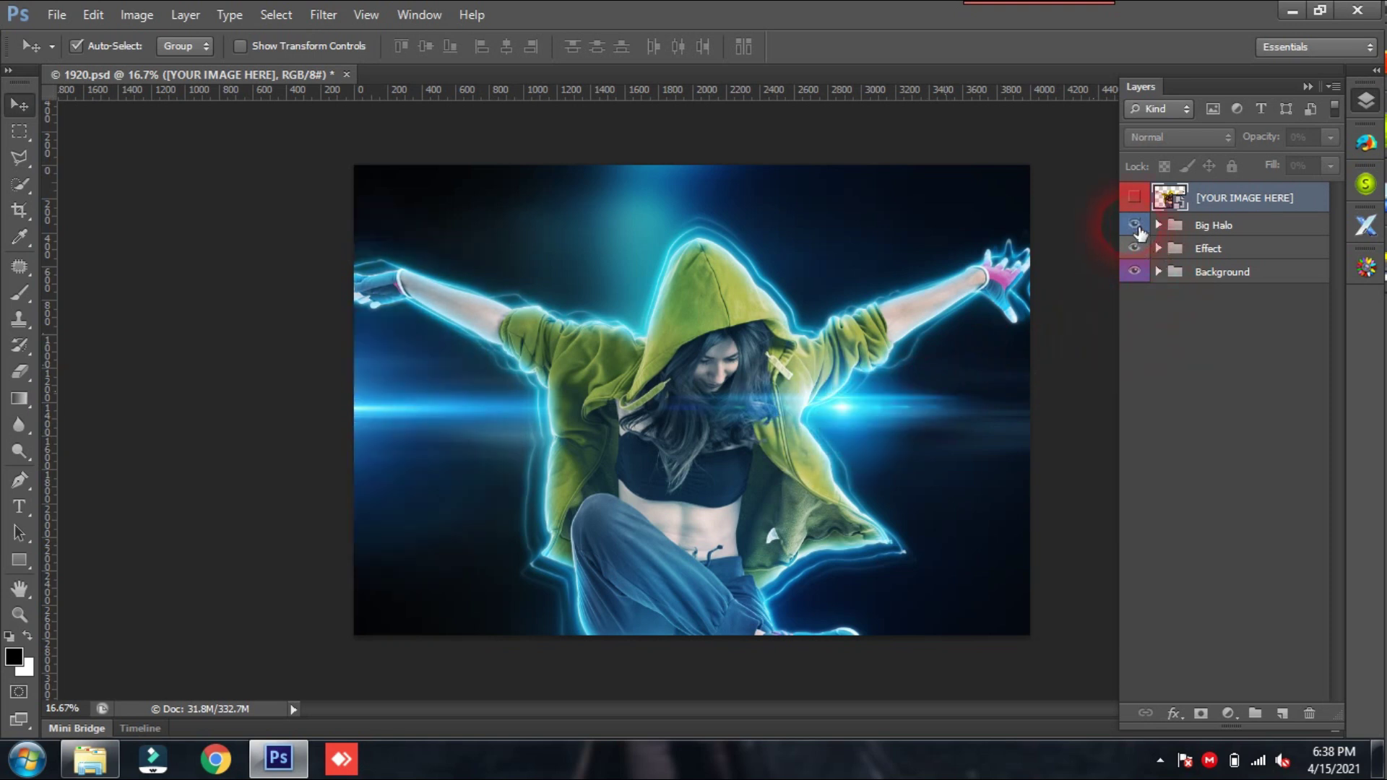